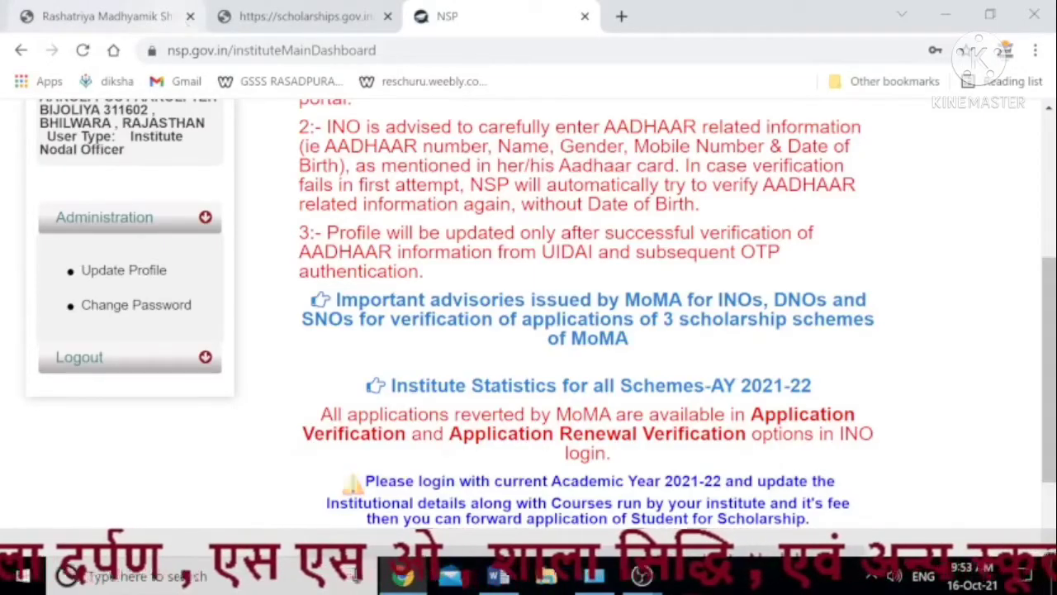
# - Review the dashboard advisories for institute nodal officers and open the institute's profile update
pyautogui.scroll(4, 446, 283)
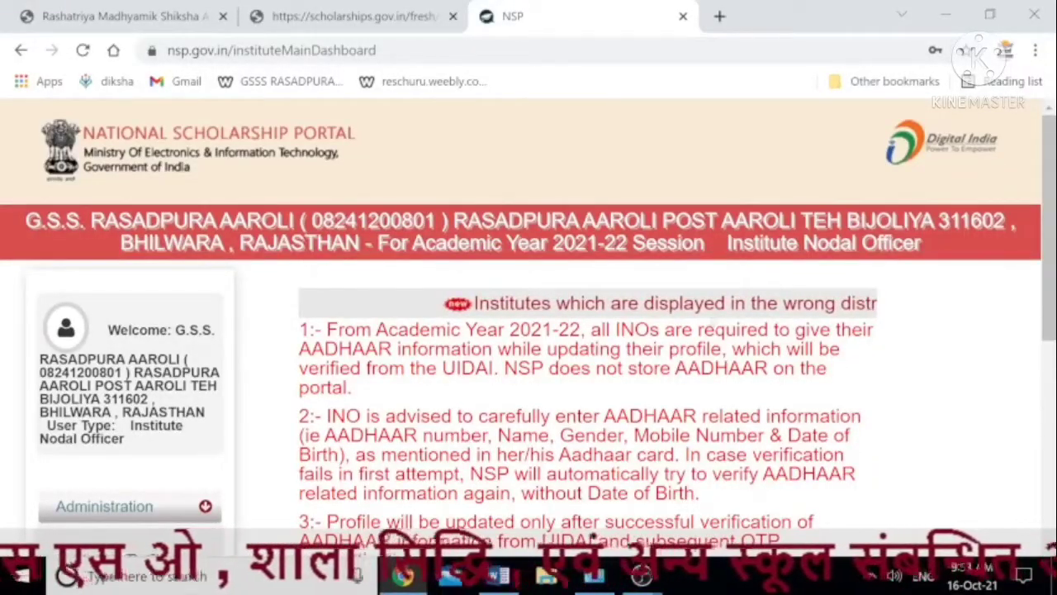
pyautogui.scroll(-1, 529, 300)
pyautogui.scroll(-4, 558, 219)
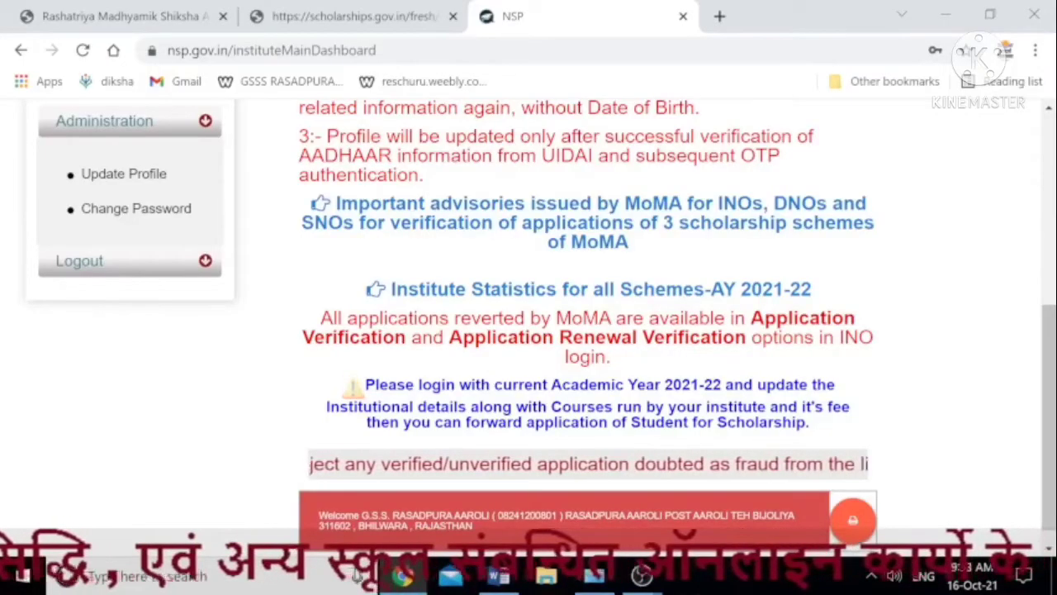
pyautogui.scroll(-1, 607, 436)
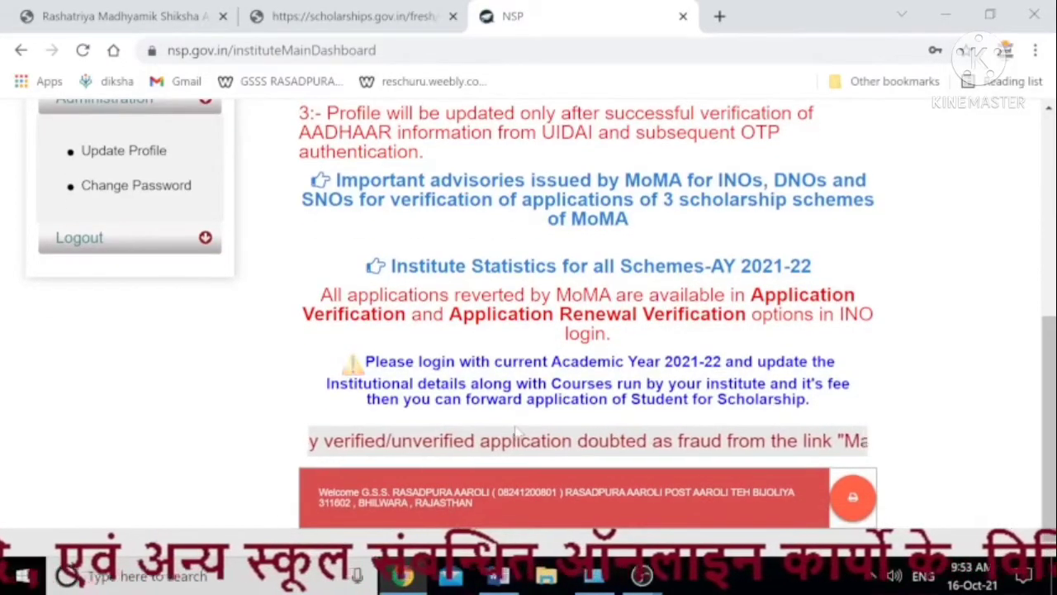
pyautogui.scroll(3, 607, 436)
pyautogui.scroll(-1, 103, 378)
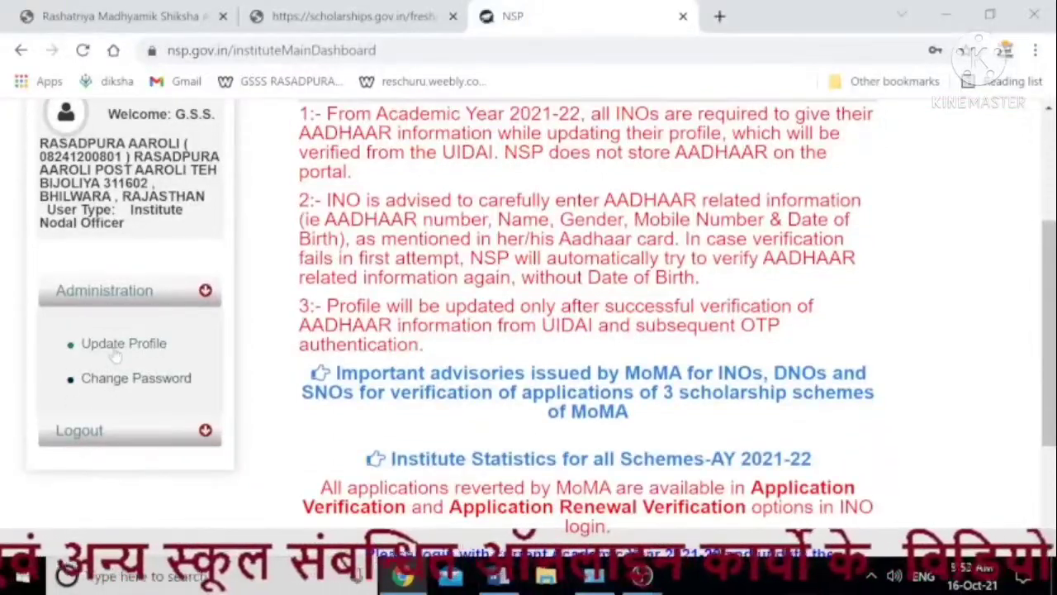
pyautogui.click(111, 345)
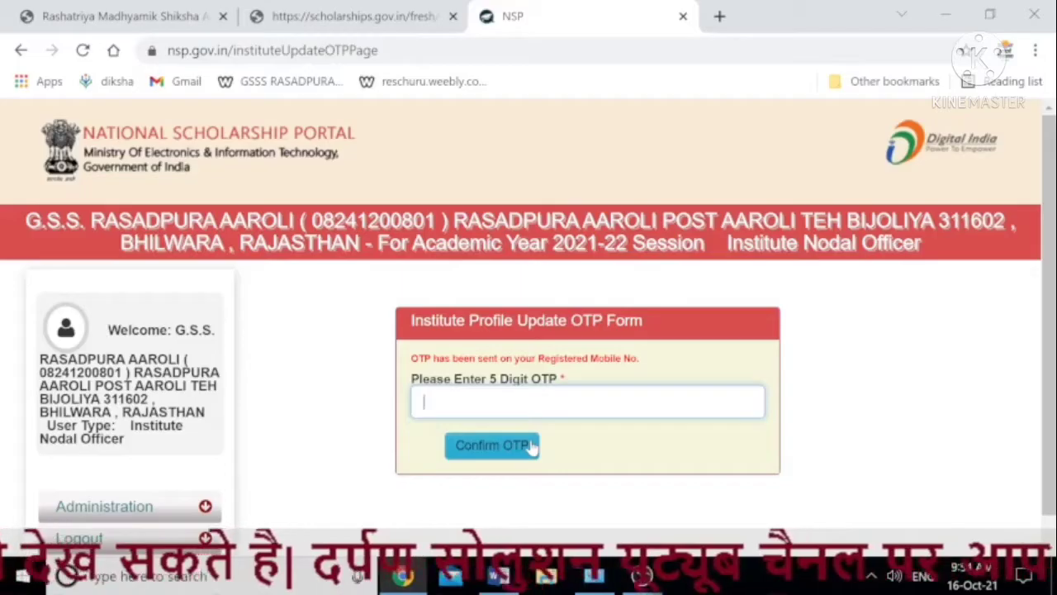
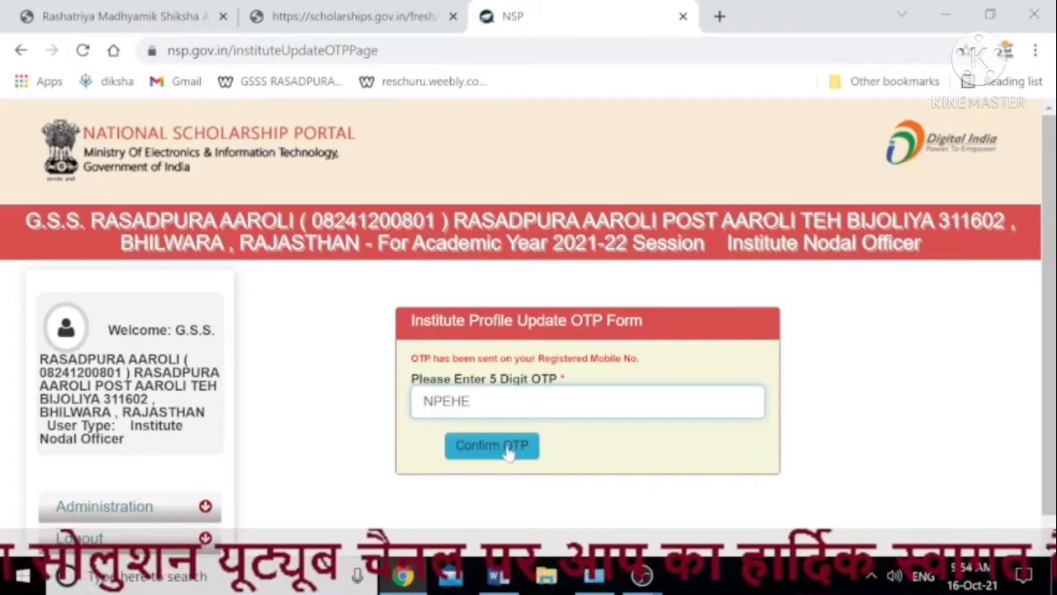
# - Enter the OTP sent to the registered mobile number and confirm it to reach the profile update form
pyautogui.click(496, 450)
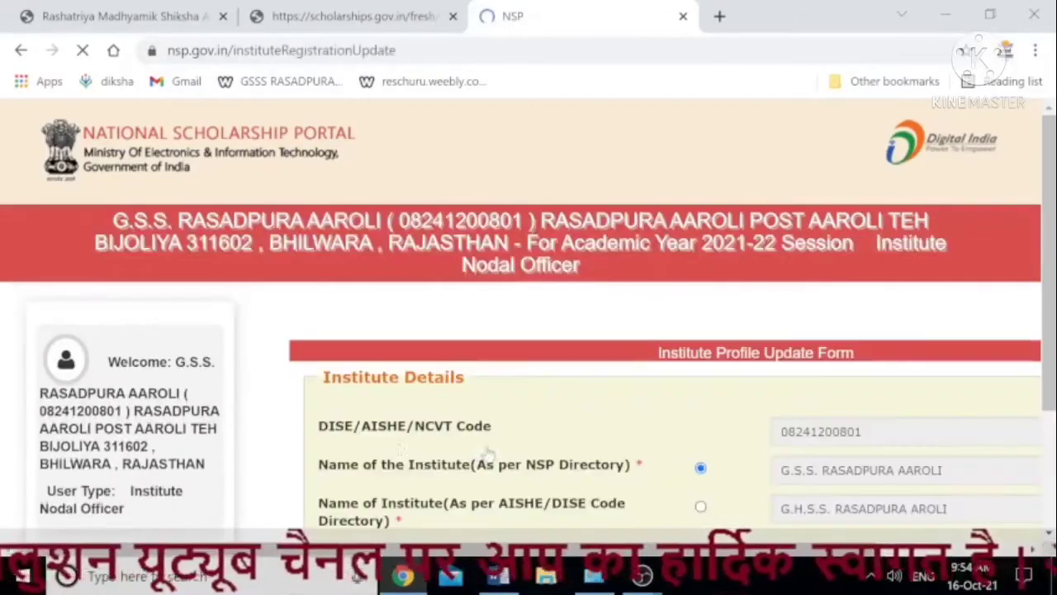
# - Reduce the browser page zoom to 80% and choose the institute name as per the AISHE/DISE Code Directory
pyautogui.scroll(-4, 609, 434)
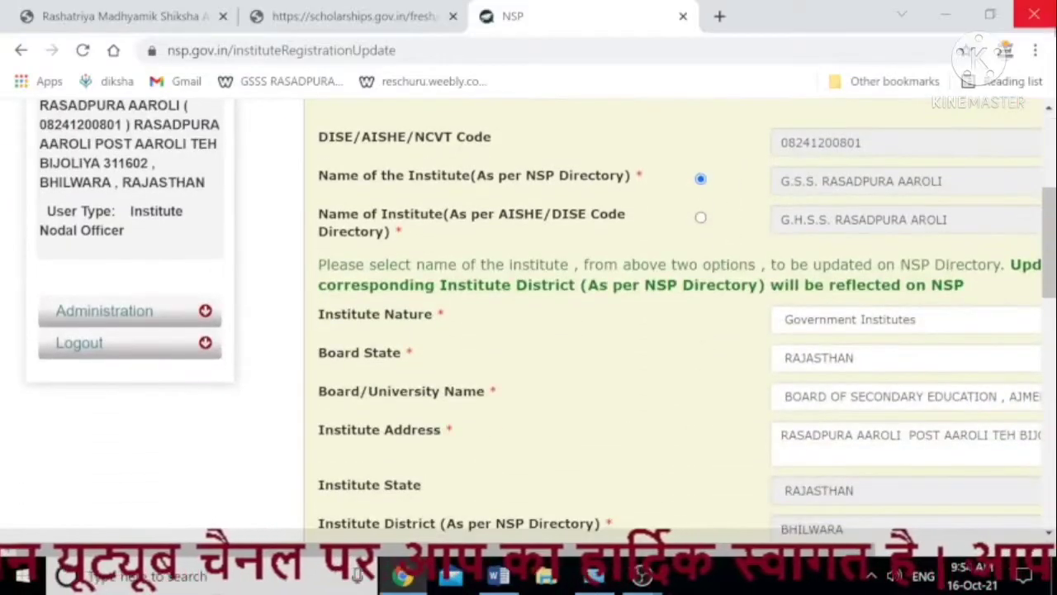
pyautogui.click(1034, 50)
pyautogui.click(910, 231)
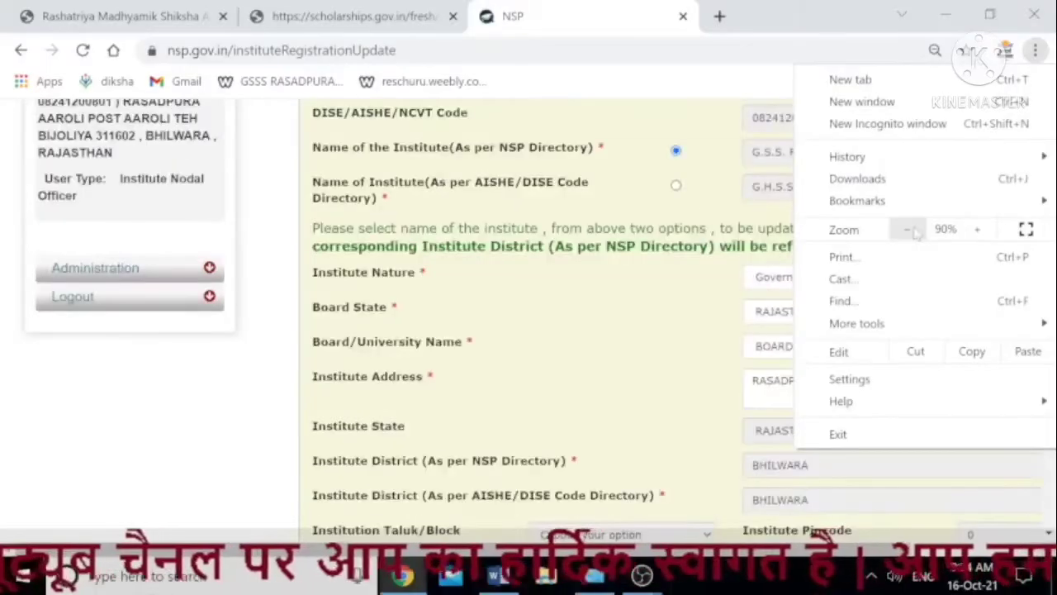
pyautogui.click(911, 232)
pyautogui.click(605, 253)
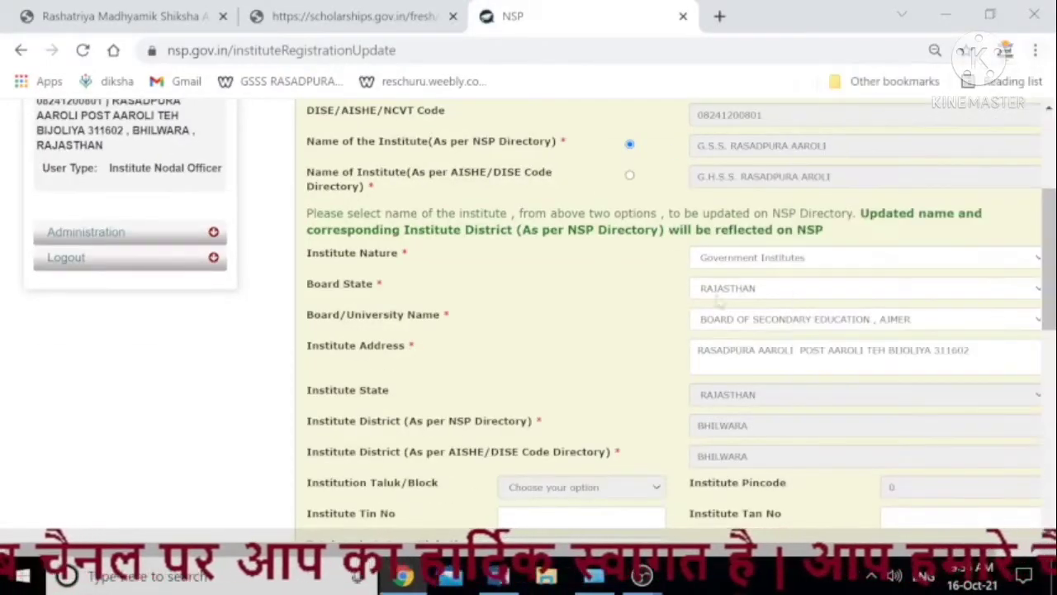
pyautogui.scroll(3, 718, 305)
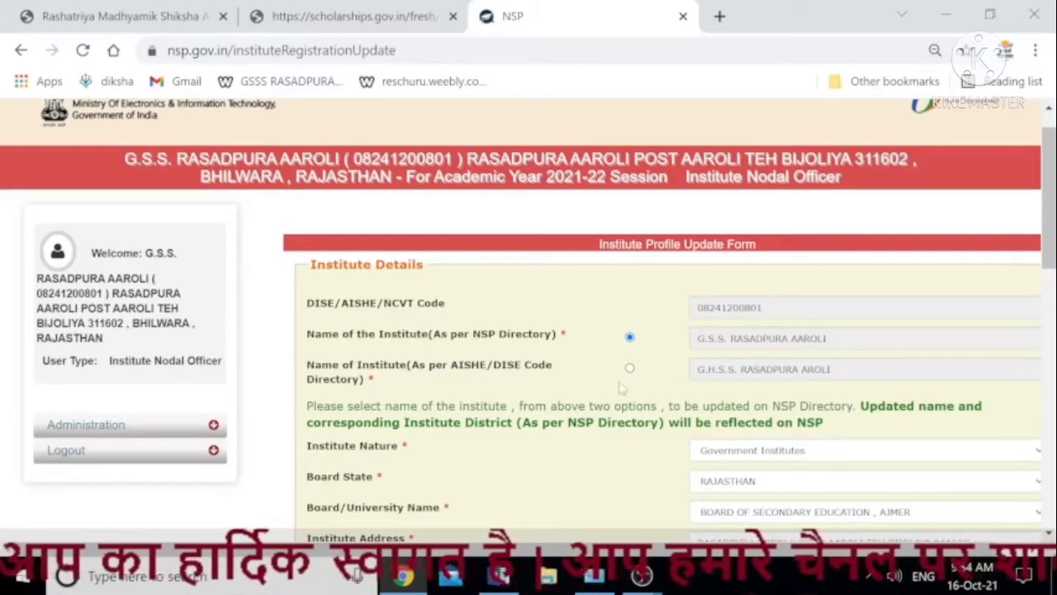
pyautogui.click(630, 369)
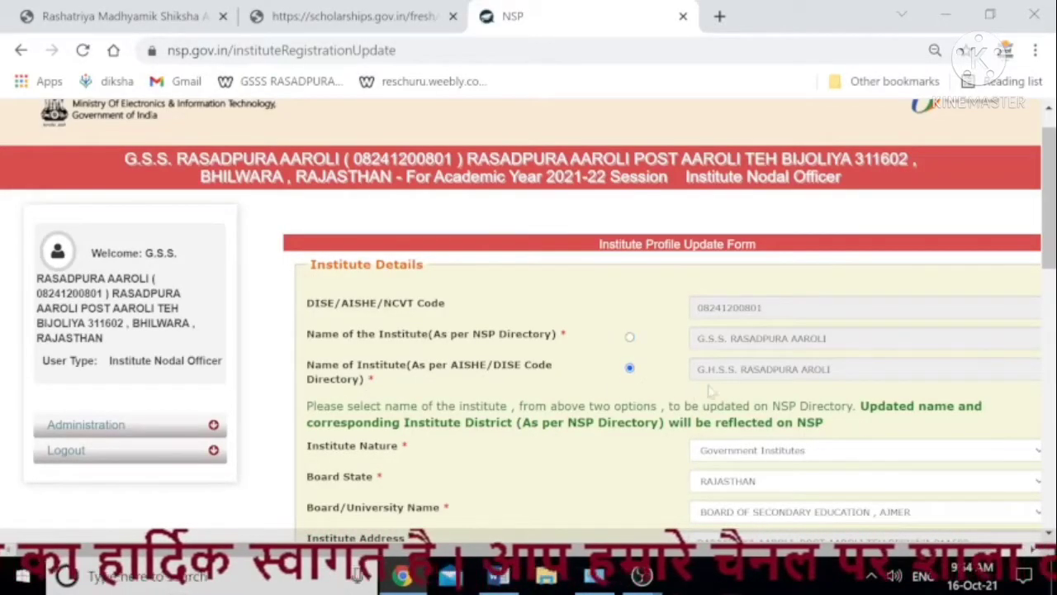
# - Reduce the browser page zoom one more level so the form's full width fits
pyautogui.scroll(-1, 756, 391)
pyautogui.scroll(-1, 789, 378)
pyautogui.scroll(-2, 805, 375)
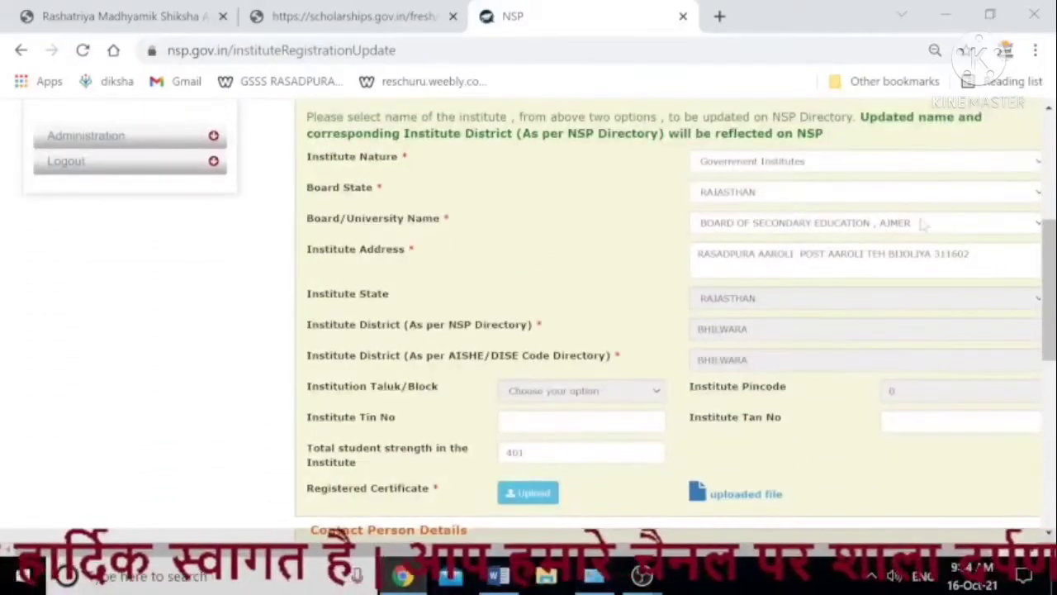
pyautogui.click(1034, 50)
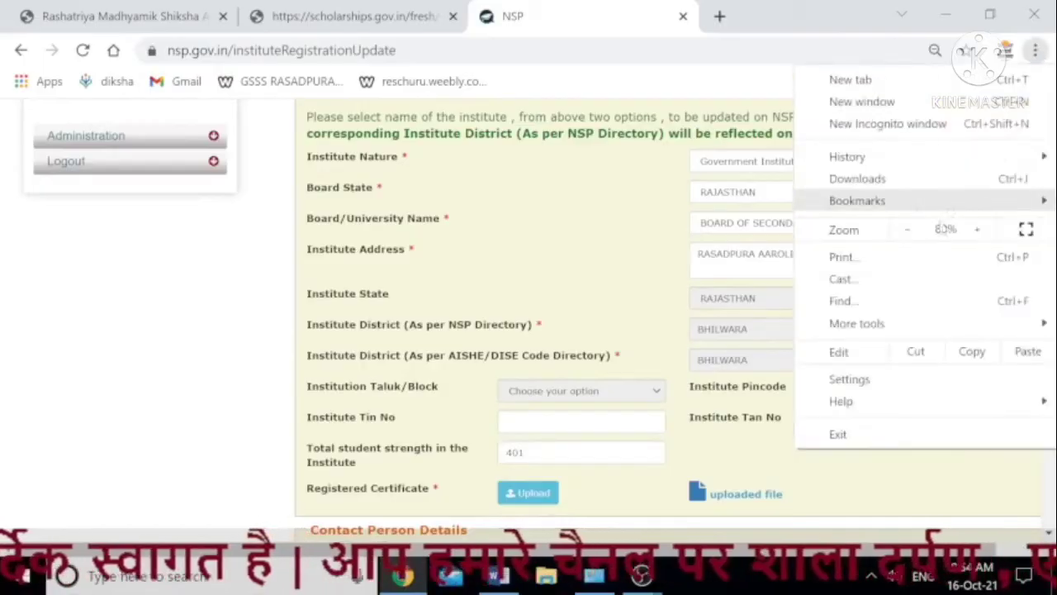
pyautogui.click(906, 230)
pyautogui.click(625, 235)
pyautogui.scroll(3, 793, 281)
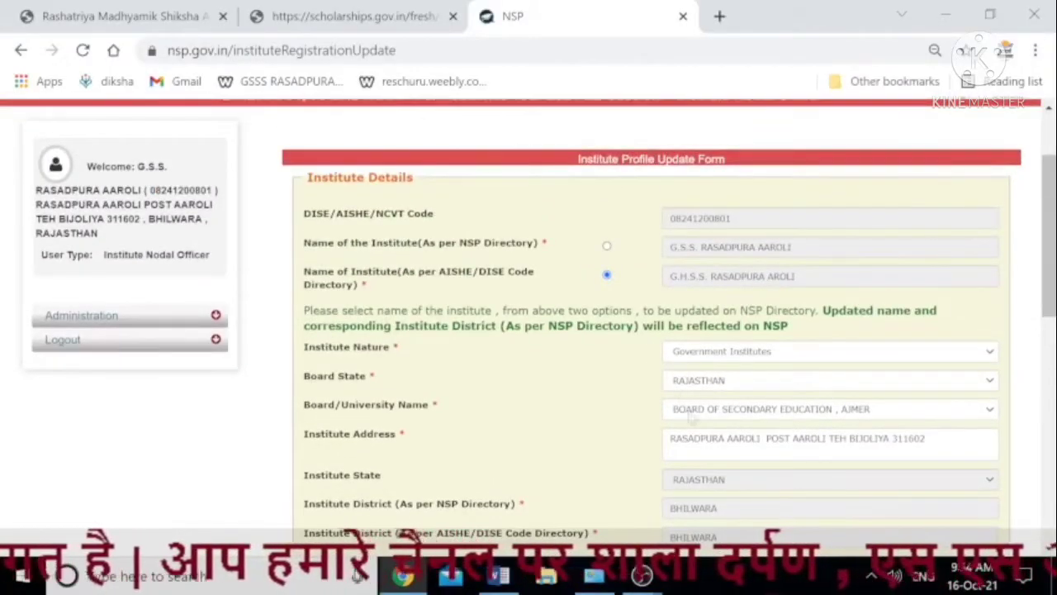
# - Set the total student strength in the institute to 425
pyautogui.scroll(-1, 705, 434)
pyautogui.scroll(-3, 684, 419)
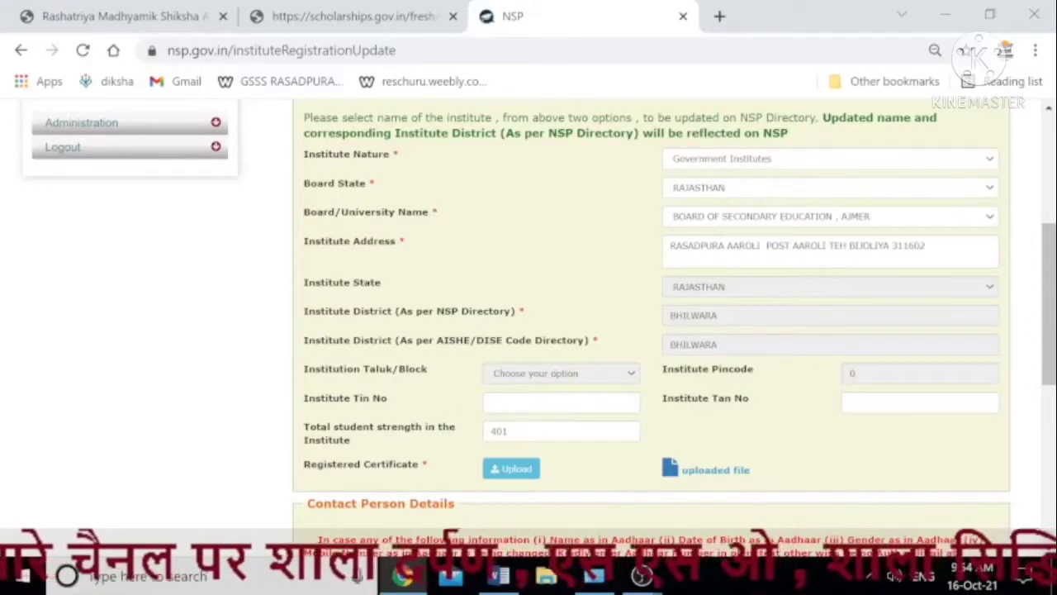
pyautogui.scroll(-1, 446, 355)
pyautogui.click(520, 334)
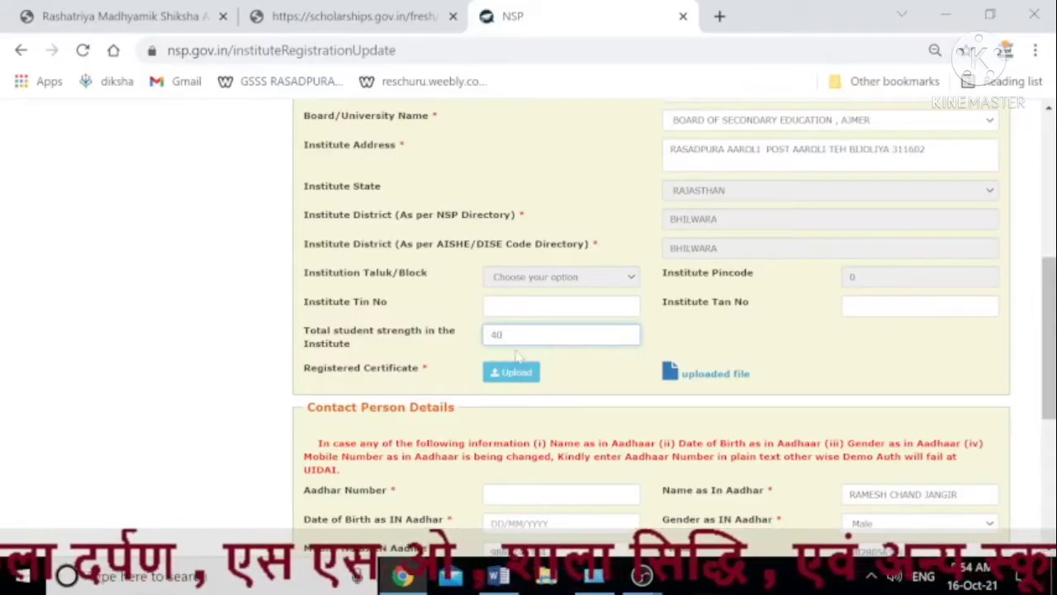
pyautogui.write('25')
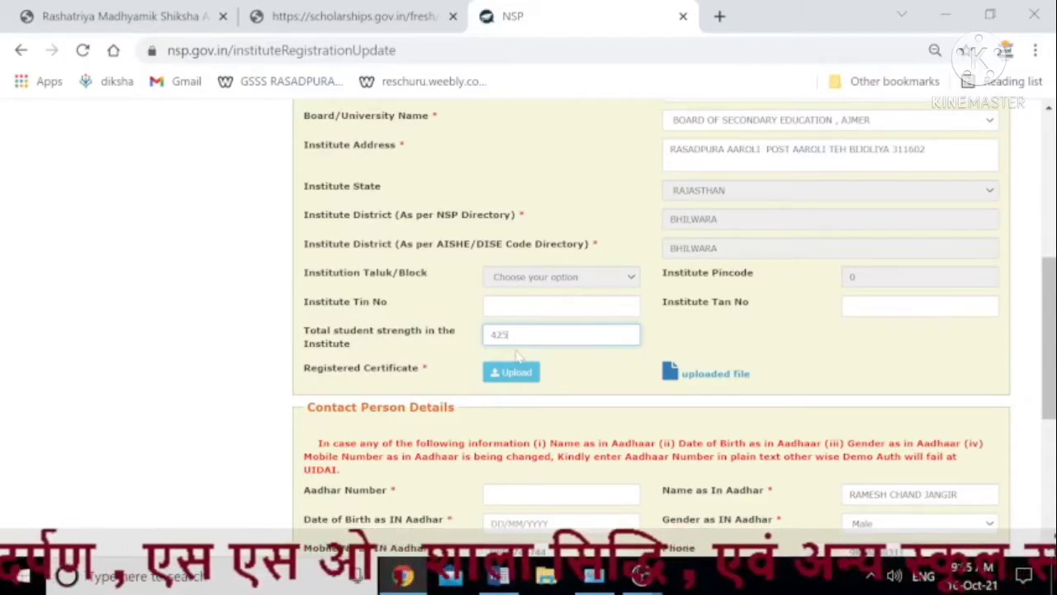
# - Examine the Contact Person, Head of Institution and Bank Details sections of the profile update form
pyautogui.scroll(-3, 518, 353)
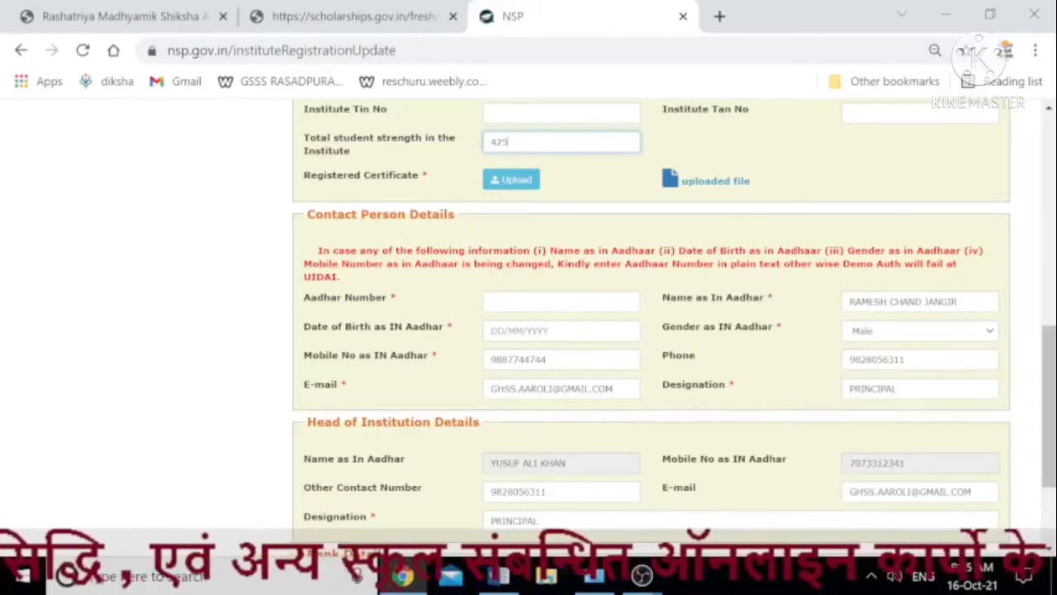
pyautogui.scroll(-2, 677, 405)
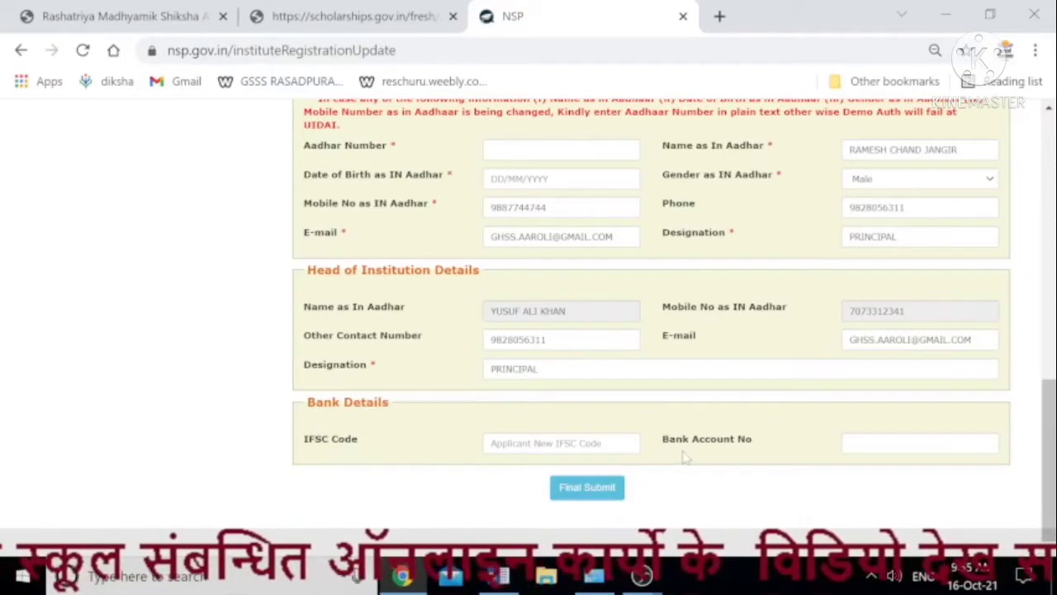
pyautogui.scroll(1, 687, 458)
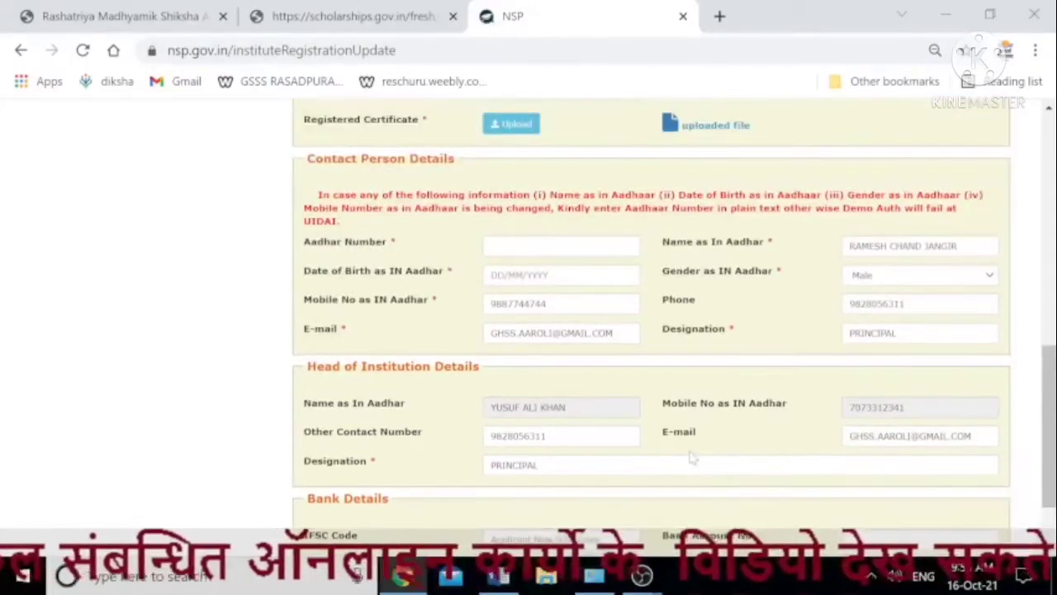
pyautogui.scroll(2, 692, 458)
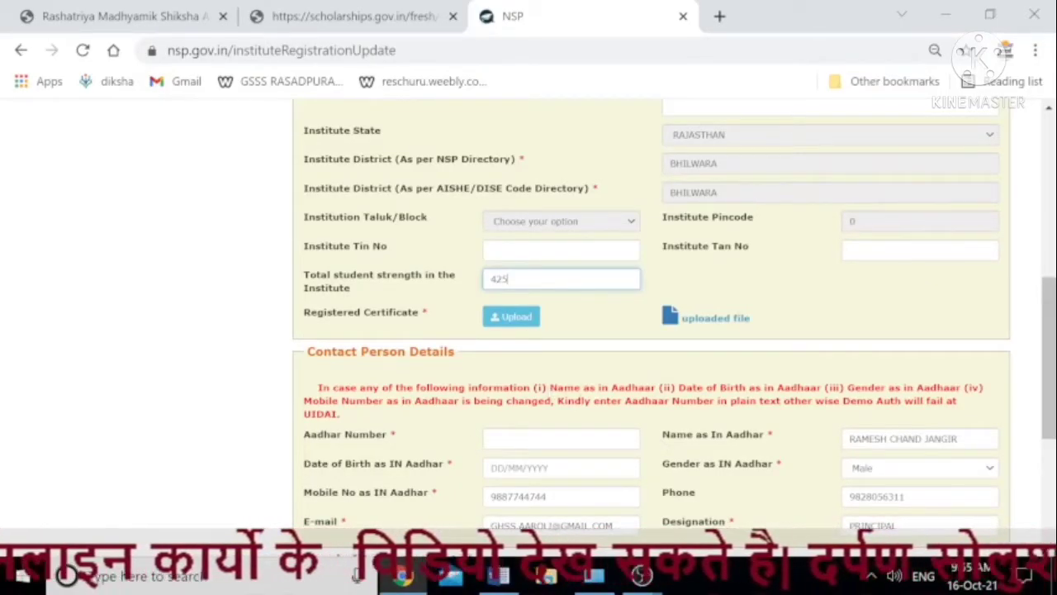
pyautogui.scroll(-3, 608, 517)
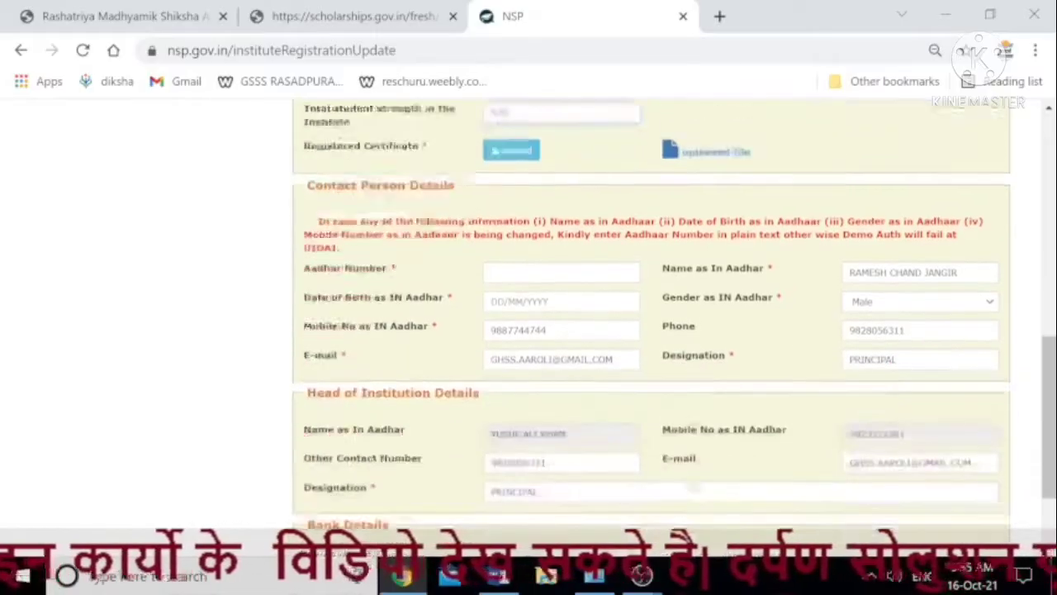
pyautogui.scroll(3, 645, 503)
pyautogui.scroll(-1, 694, 483)
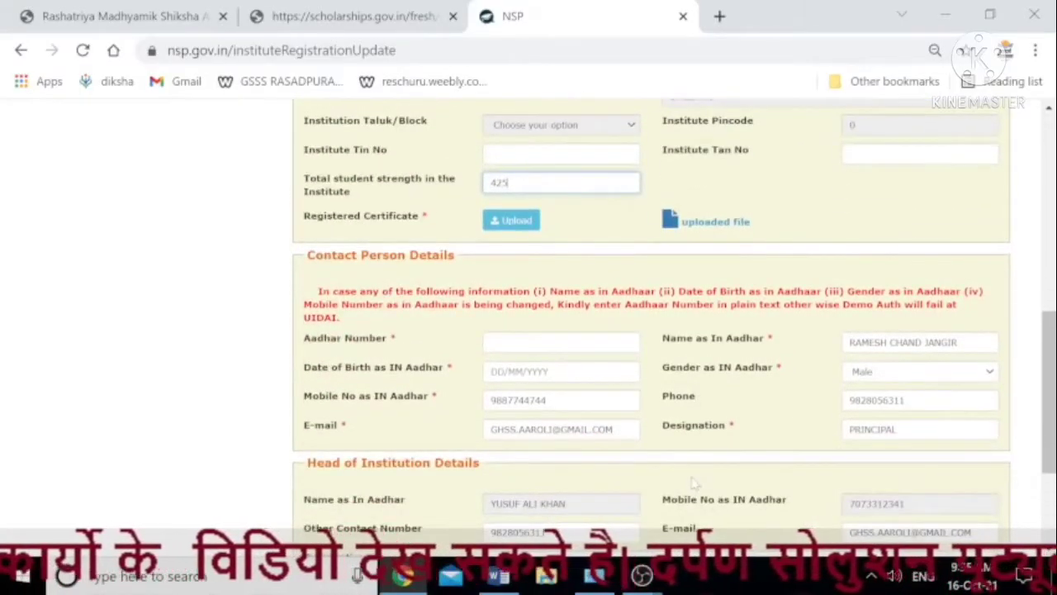
pyautogui.scroll(1, 635, 462)
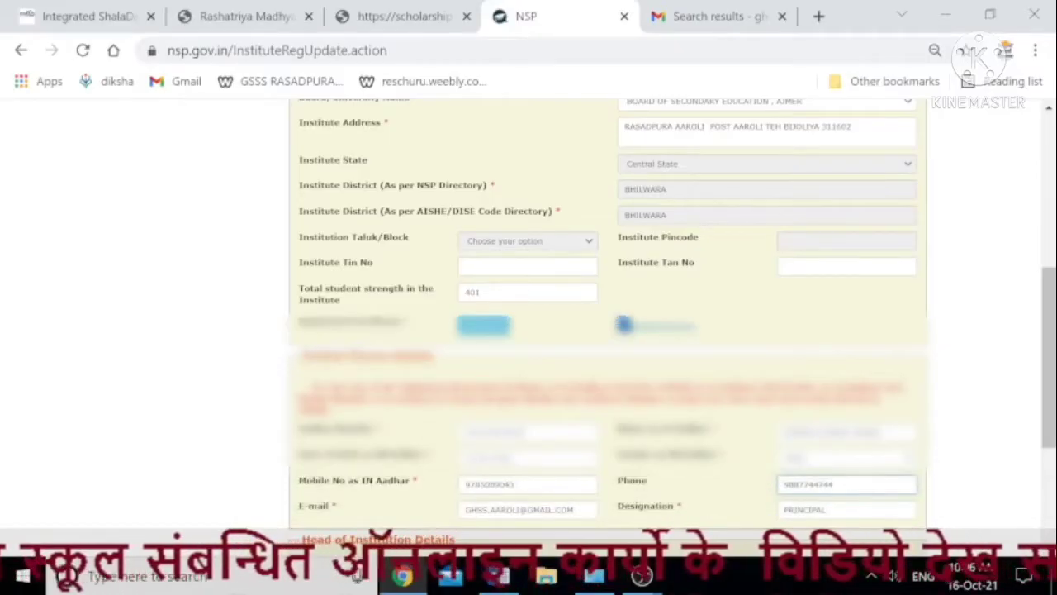
# - Check the filled-in contact person and head of institution details and make the final submission of the profile form
pyautogui.scroll(-3, 673, 379)
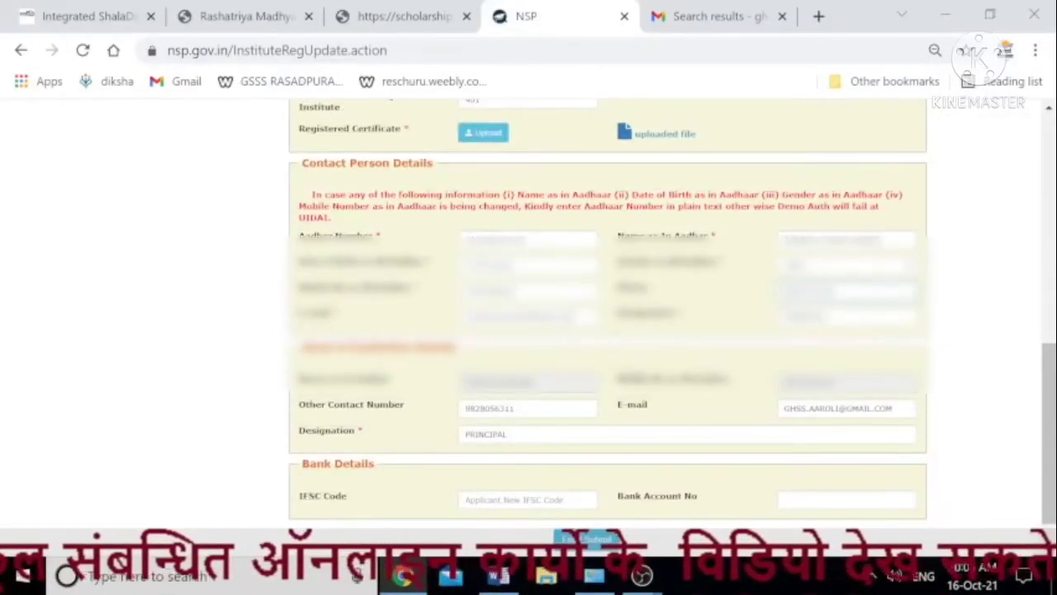
pyautogui.scroll(-1, 673, 378)
pyautogui.click(590, 495)
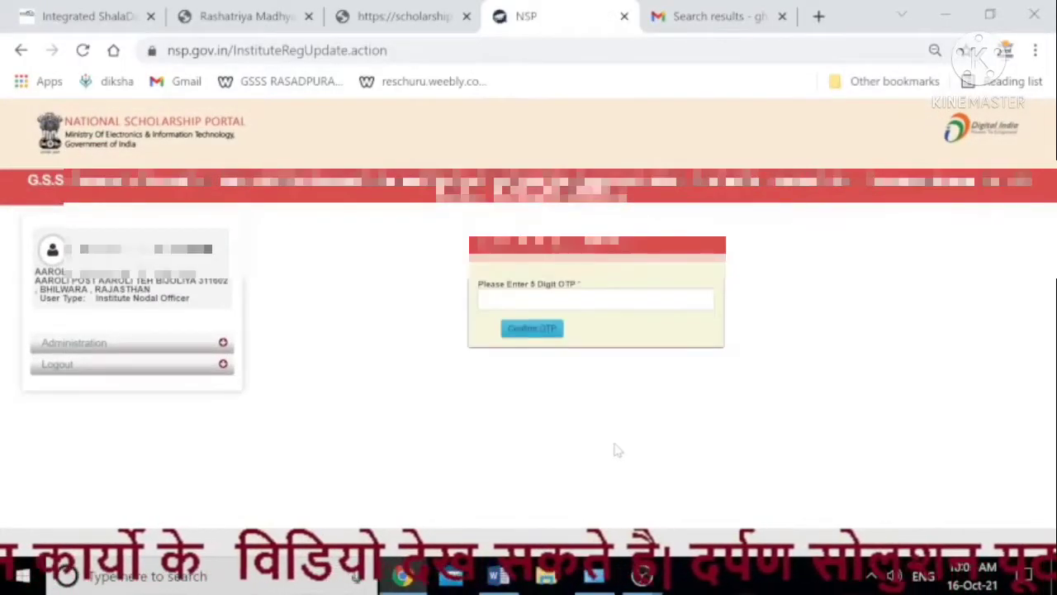
# - Enter the OTP for the profile update, confirm it and review the updated institute profile
pyautogui.click(619, 299)
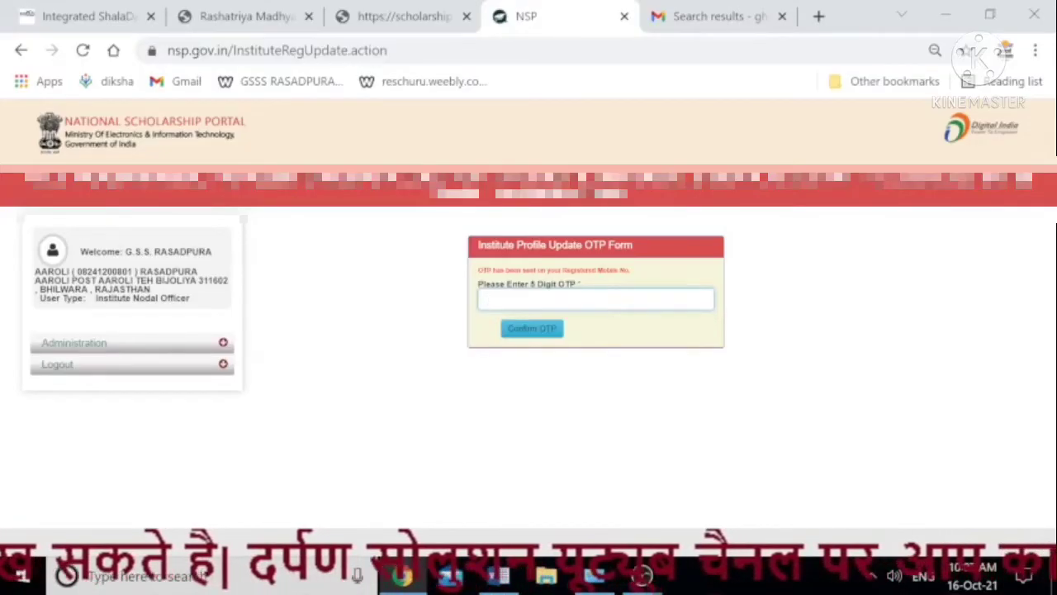
pyautogui.press('capslock')
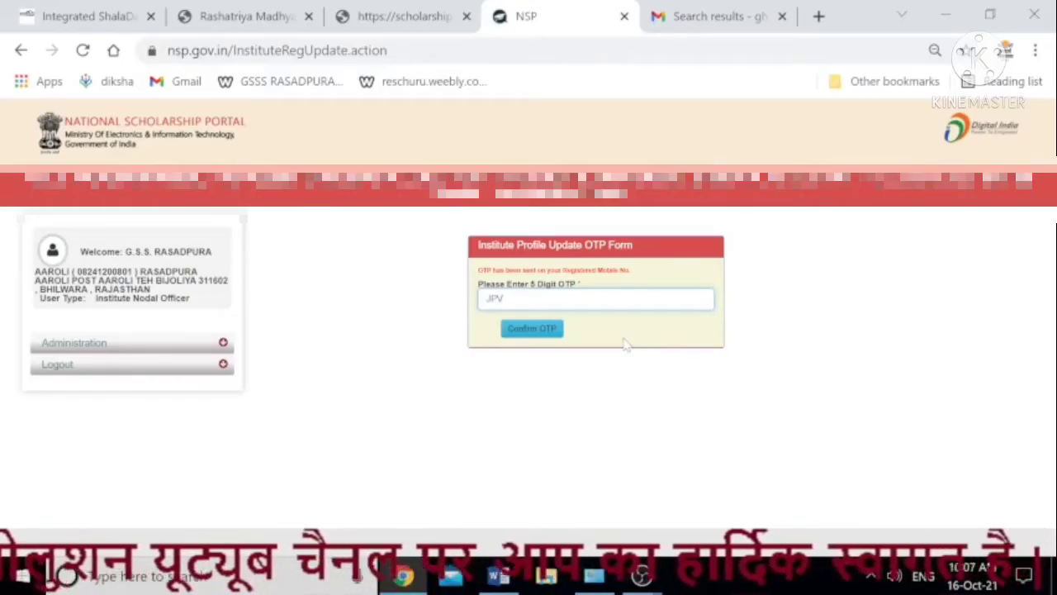
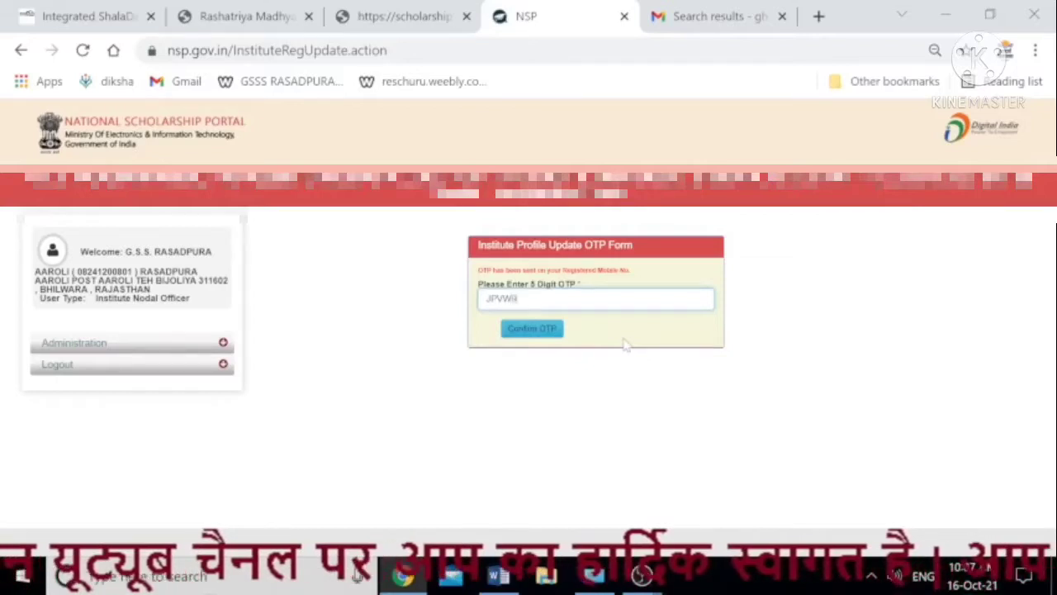
pyautogui.click(527, 332)
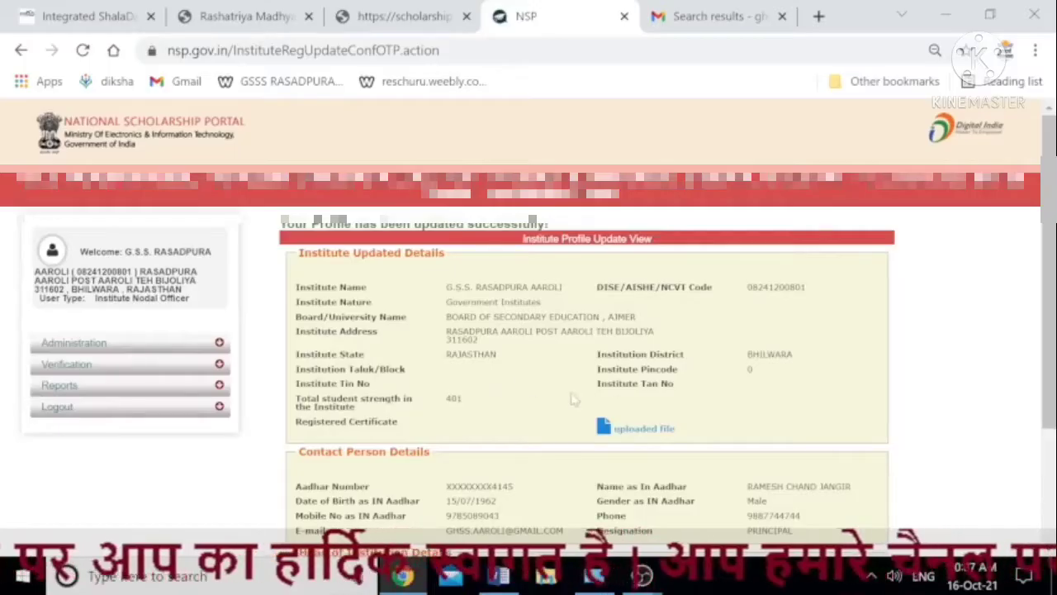
pyautogui.scroll(-2, 570, 401)
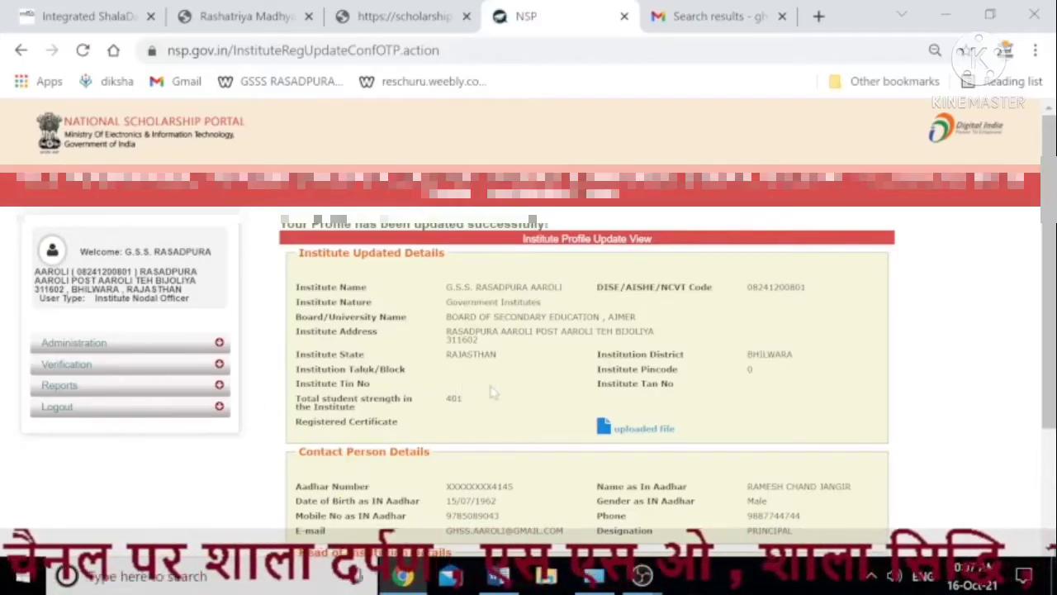
# - Open the institute's Add Update Details section, enter the OTP sent to the registered mobile and confirm it
pyautogui.scroll(-1, 517, 406)
pyautogui.scroll(-1, 518, 406)
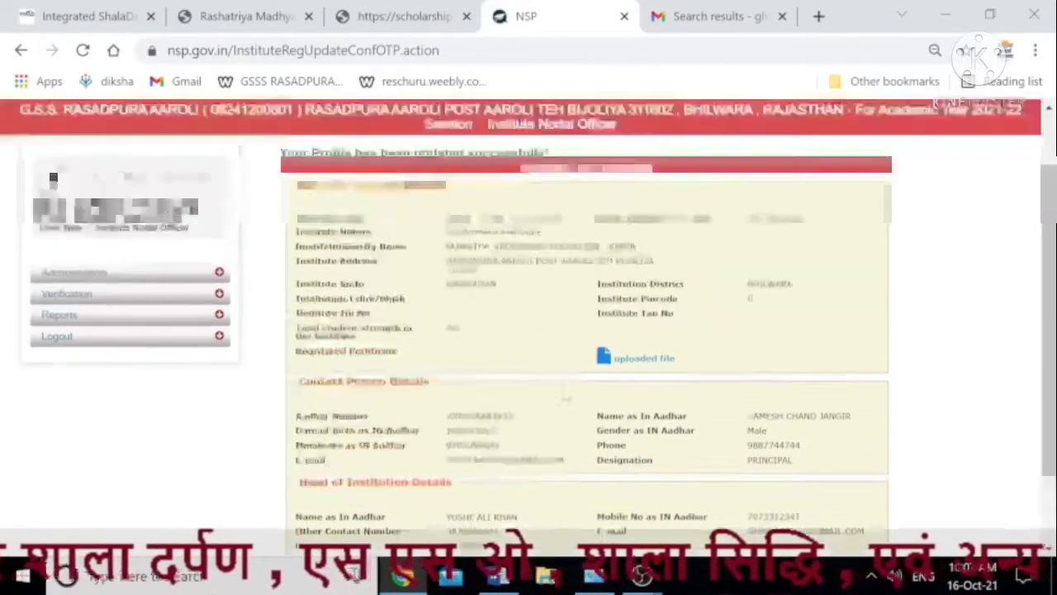
pyautogui.scroll(4, 566, 392)
pyautogui.click(131, 345)
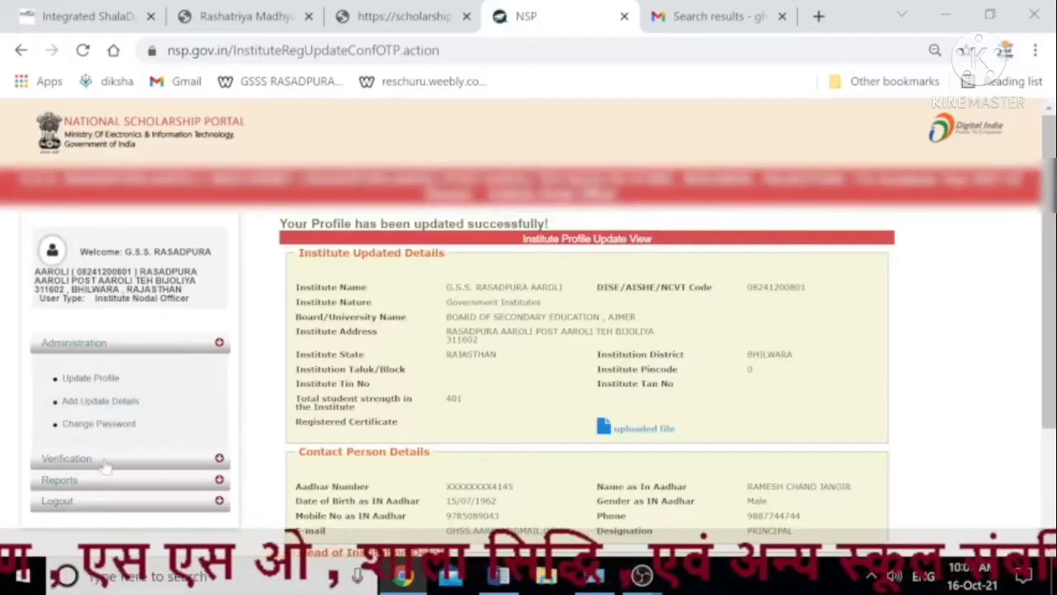
pyautogui.click(97, 402)
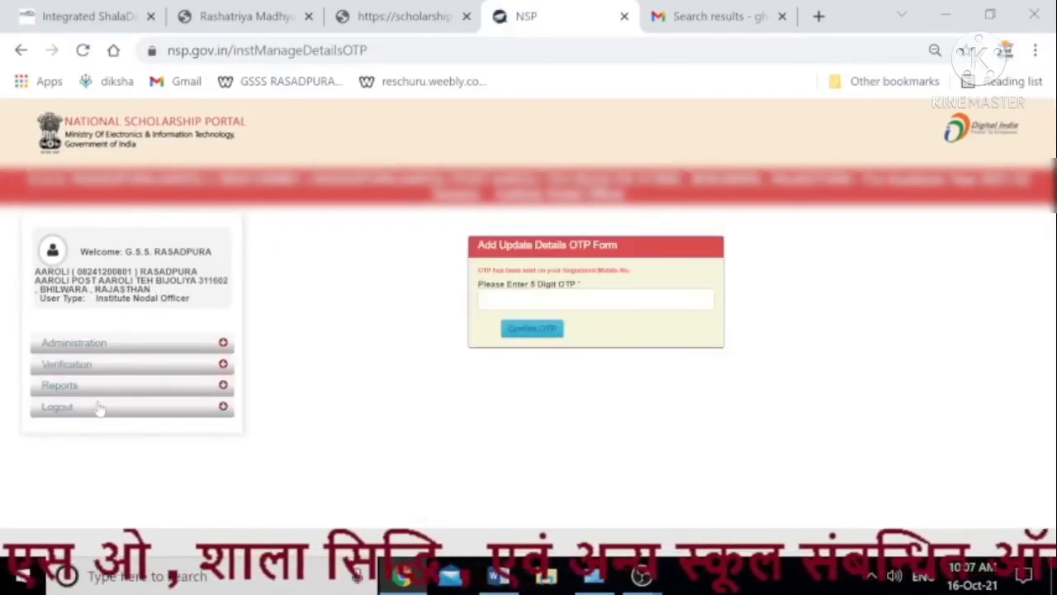
pyautogui.click(495, 299)
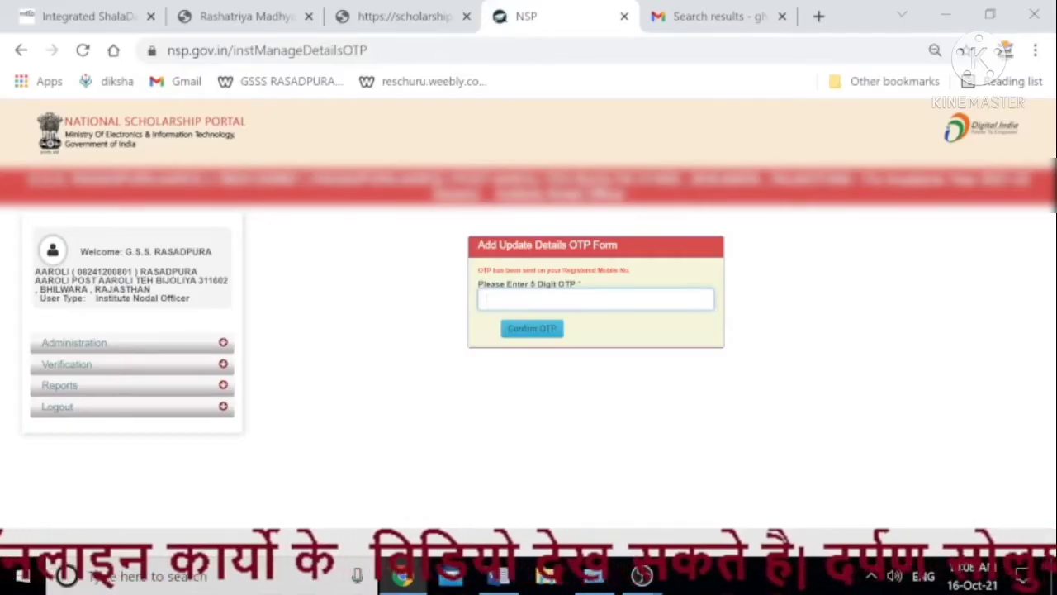
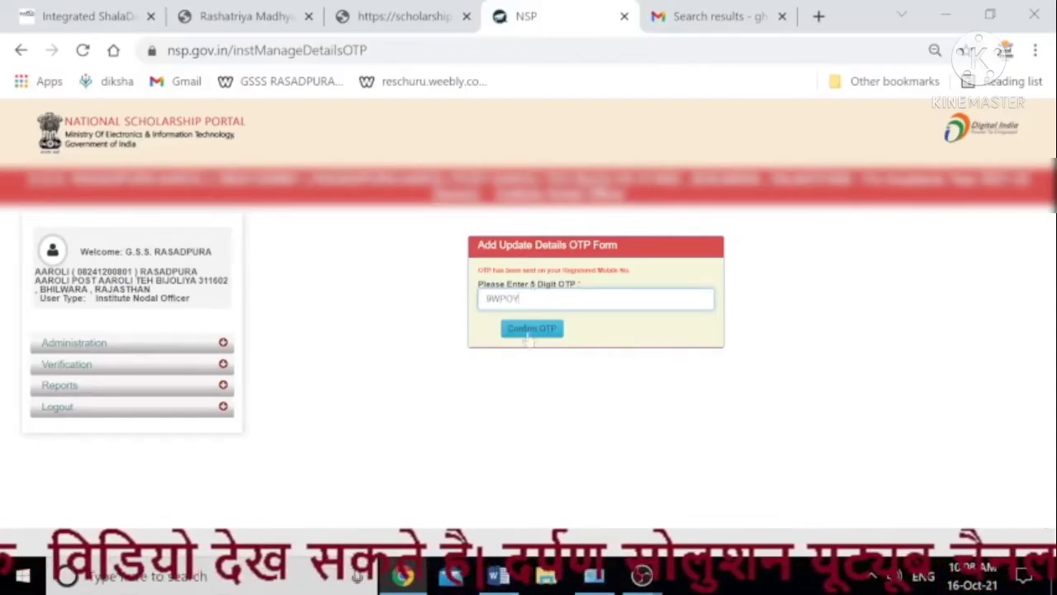
pyautogui.click(528, 331)
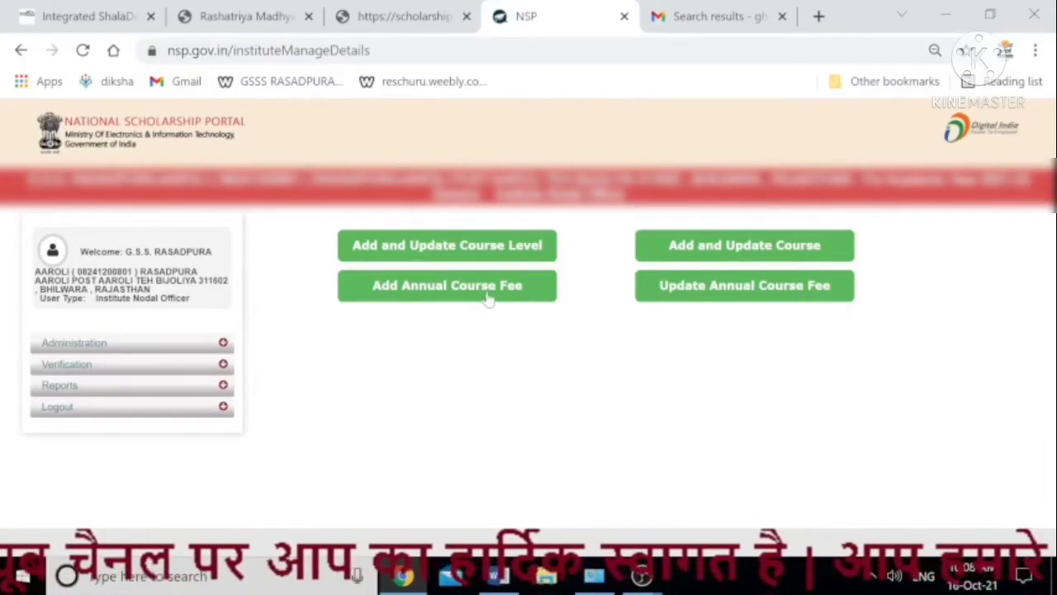
# - Check the Annual Course Fee Update Form for existing fee entries, then return to the course management options
pyautogui.click(724, 295)
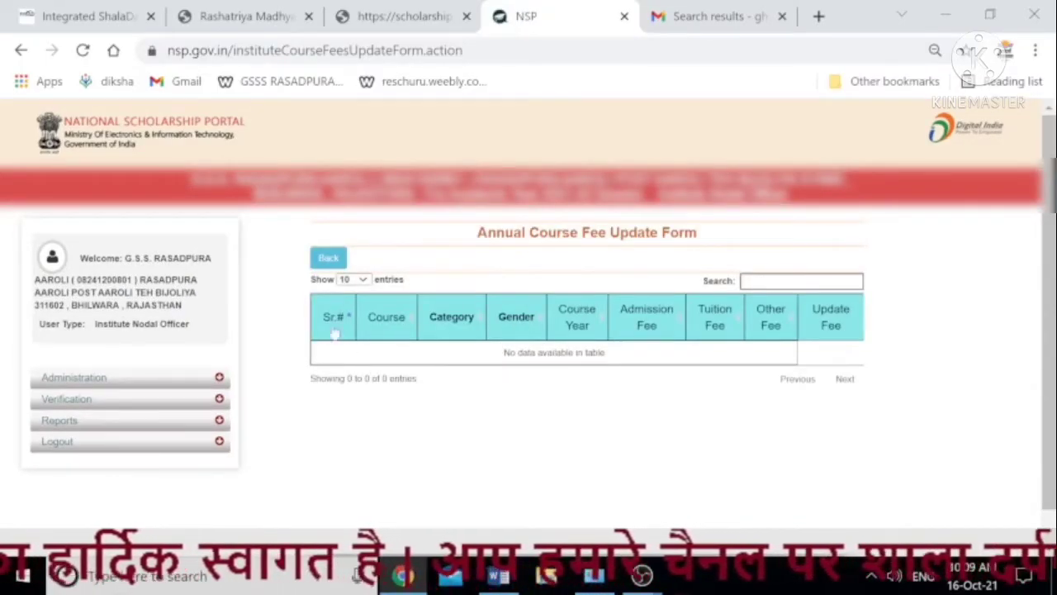
pyautogui.click(355, 281)
pyautogui.click(349, 291)
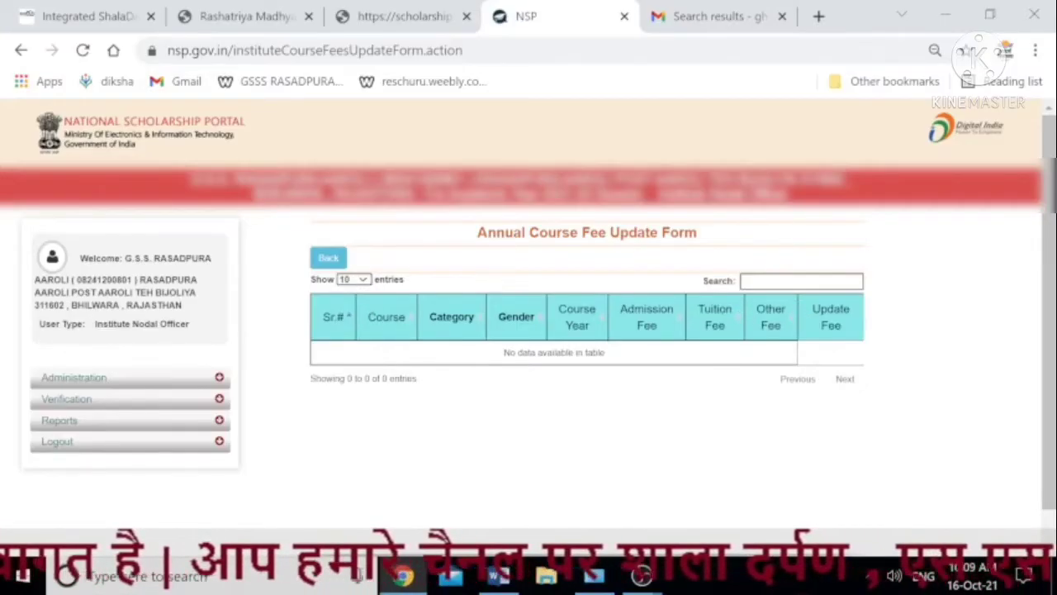
pyautogui.click(327, 259)
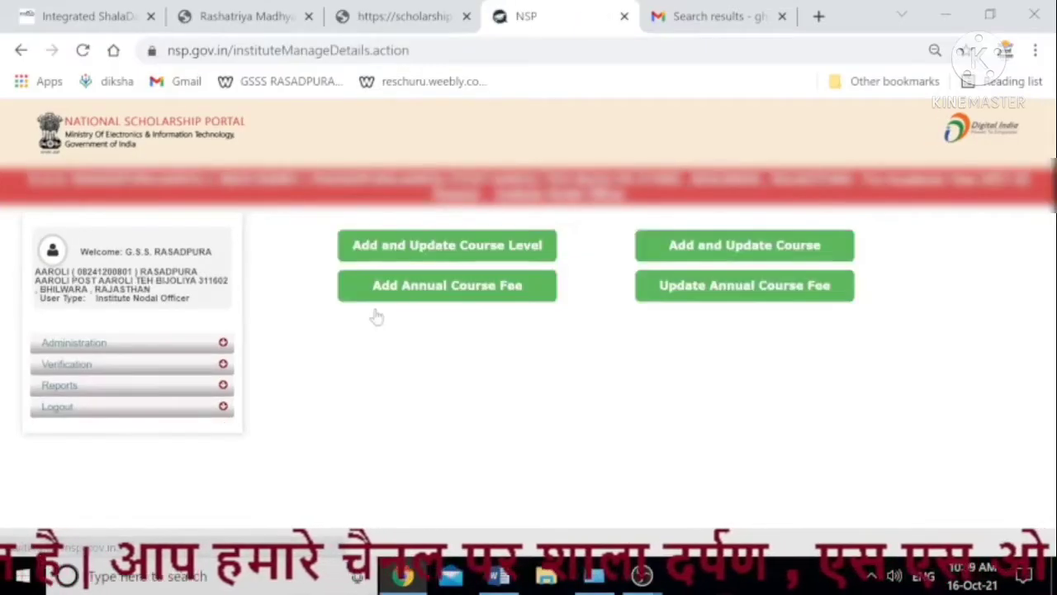
# - Check the offered course levels and the available level choices, then return to the course management options
pyautogui.click(420, 253)
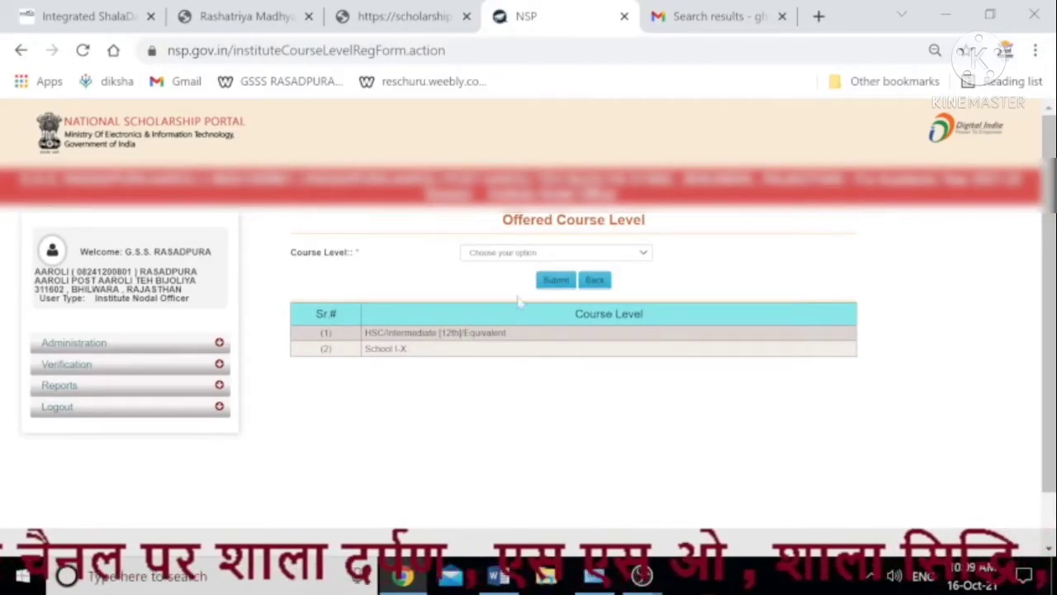
pyautogui.click(508, 254)
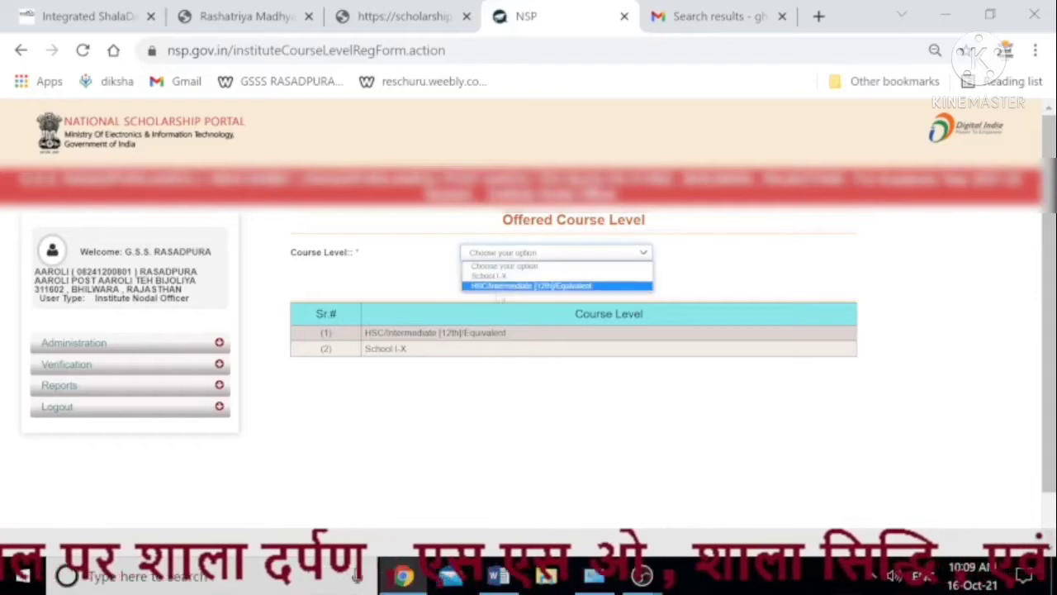
pyautogui.click(410, 288)
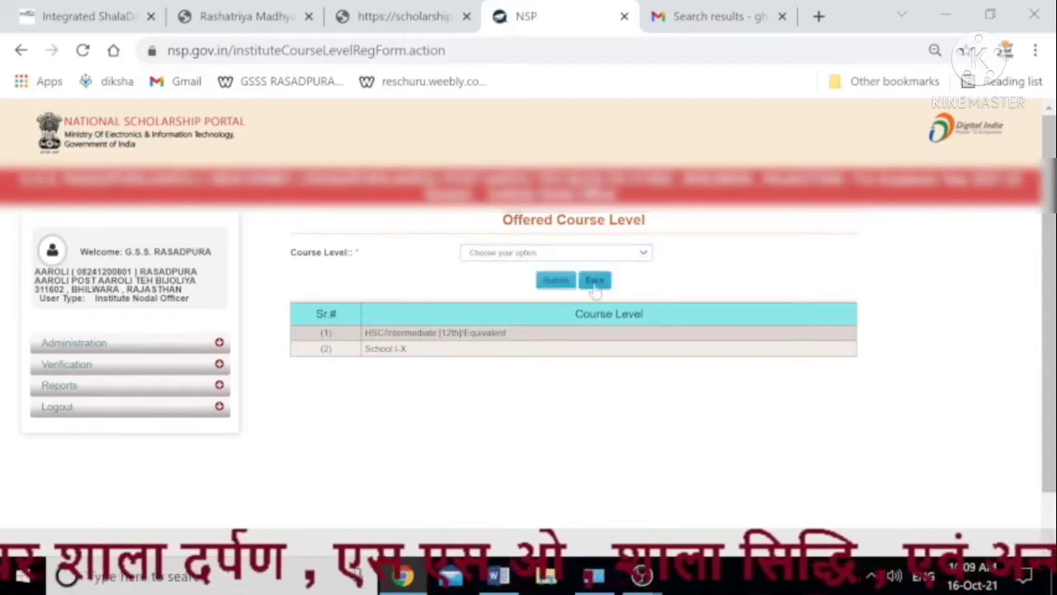
pyautogui.click(594, 281)
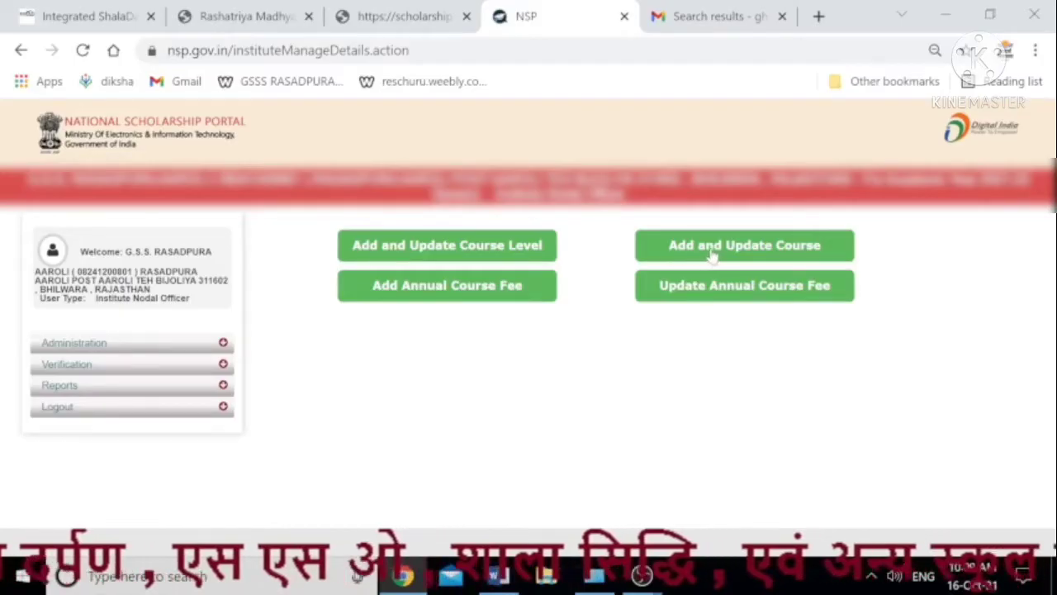
# - Examine the Offered Course list and its course level and course choices, then return to the course management options
pyautogui.click(711, 255)
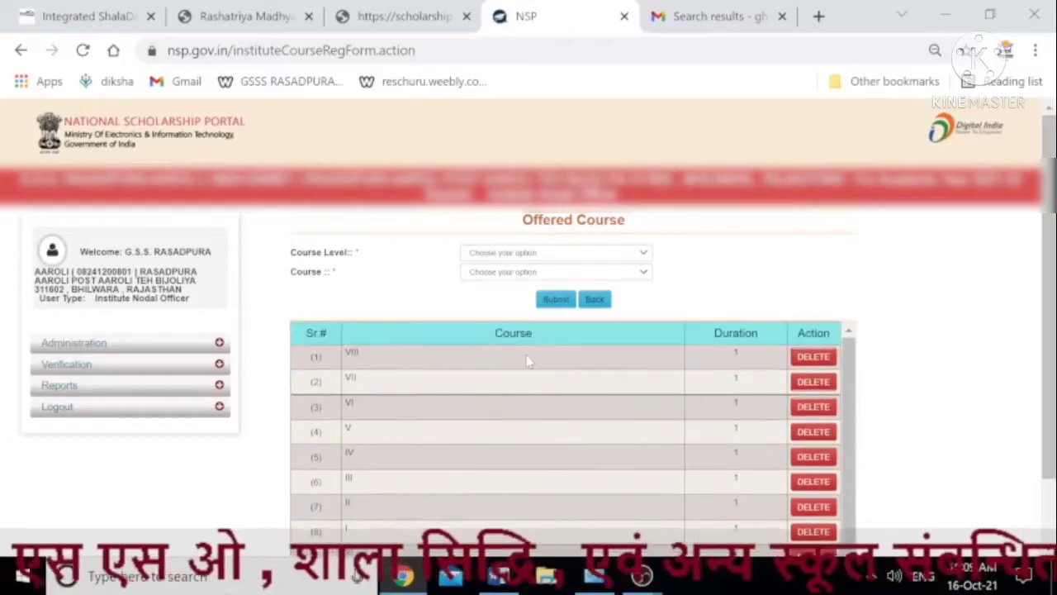
pyautogui.scroll(-2, 477, 317)
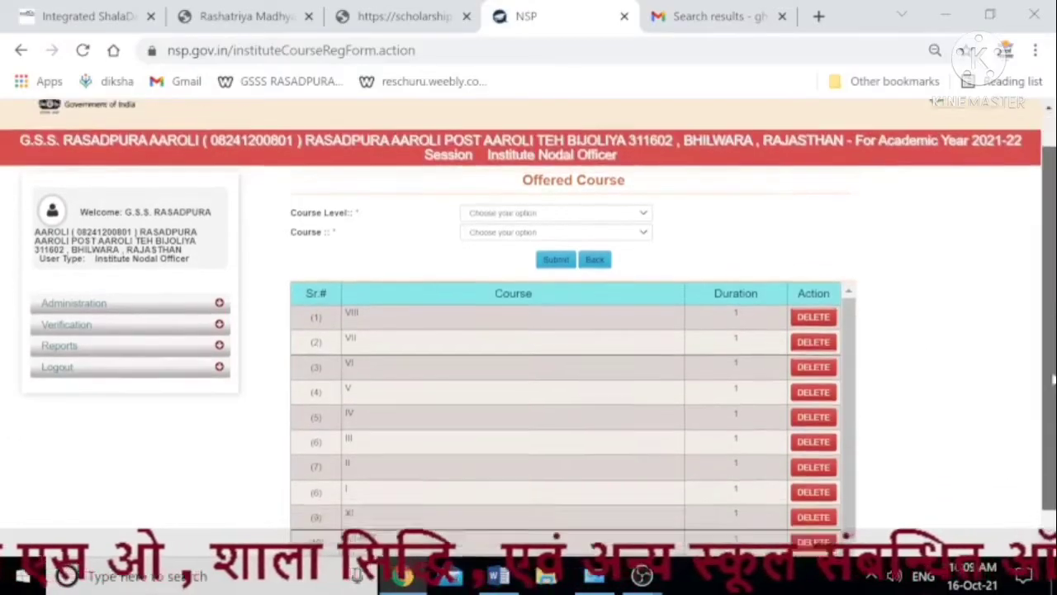
pyautogui.click(504, 175)
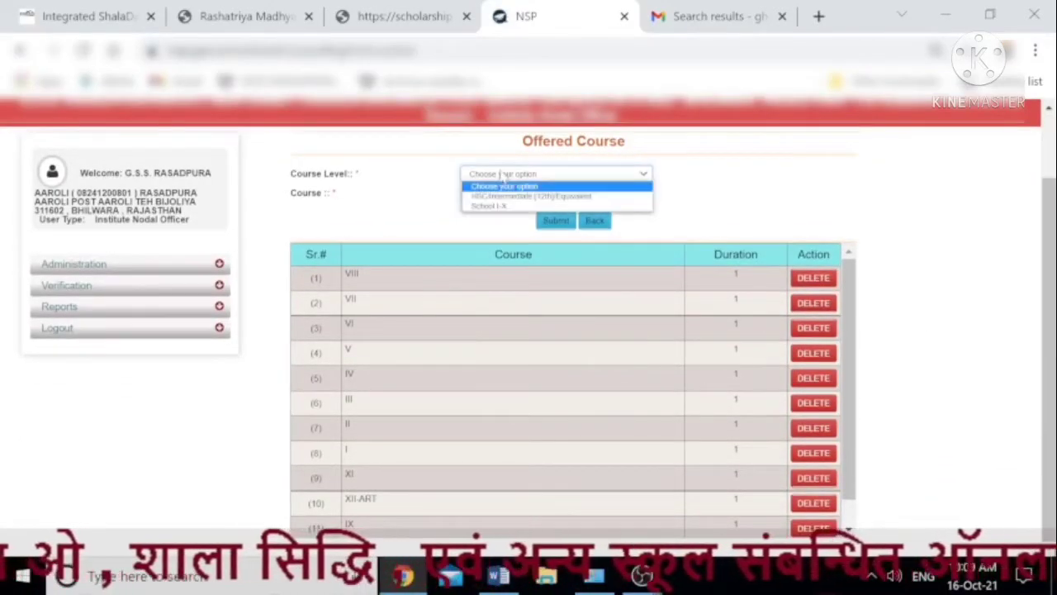
pyautogui.click(503, 176)
pyautogui.click(501, 195)
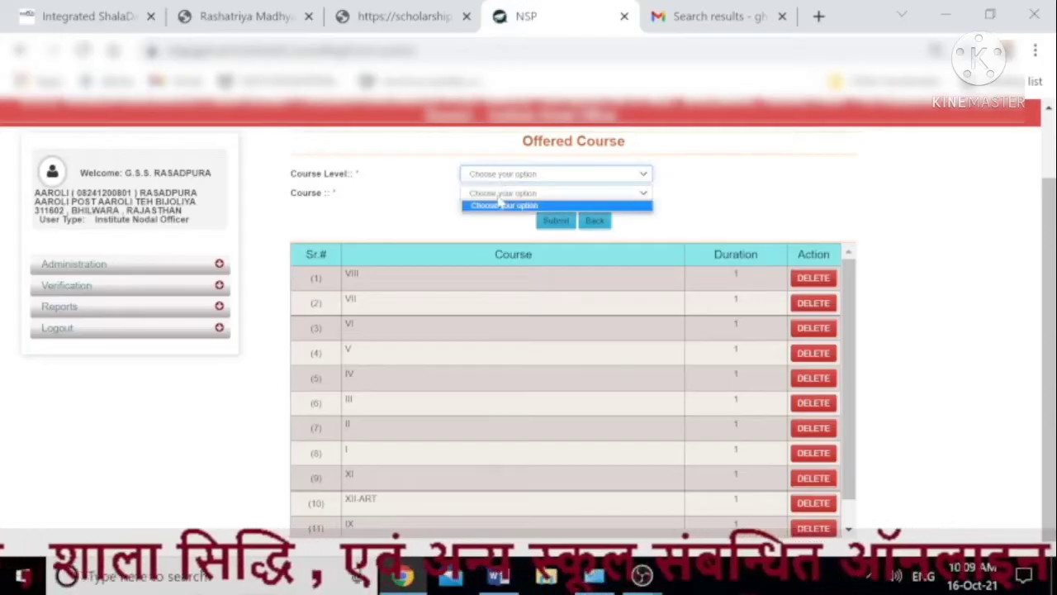
pyautogui.click(500, 203)
pyautogui.click(507, 175)
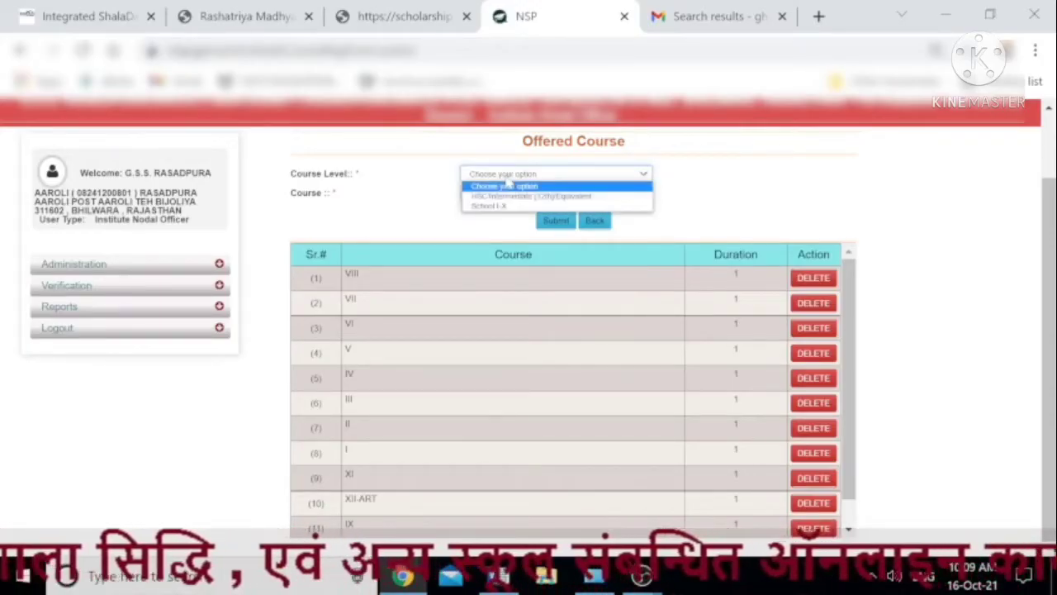
pyautogui.doubleClick(382, 184)
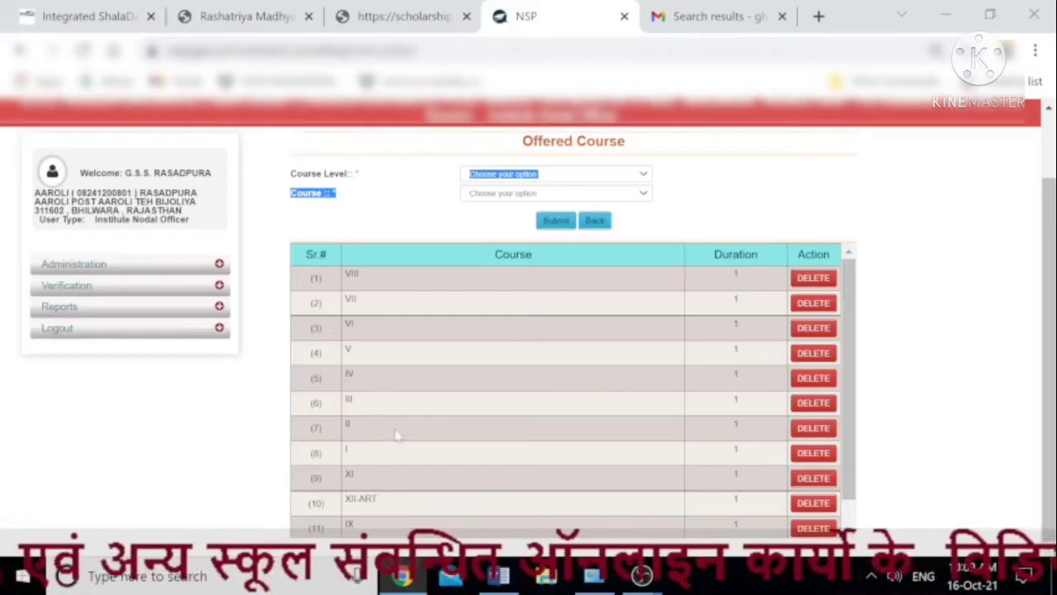
pyautogui.scroll(-1, 405, 461)
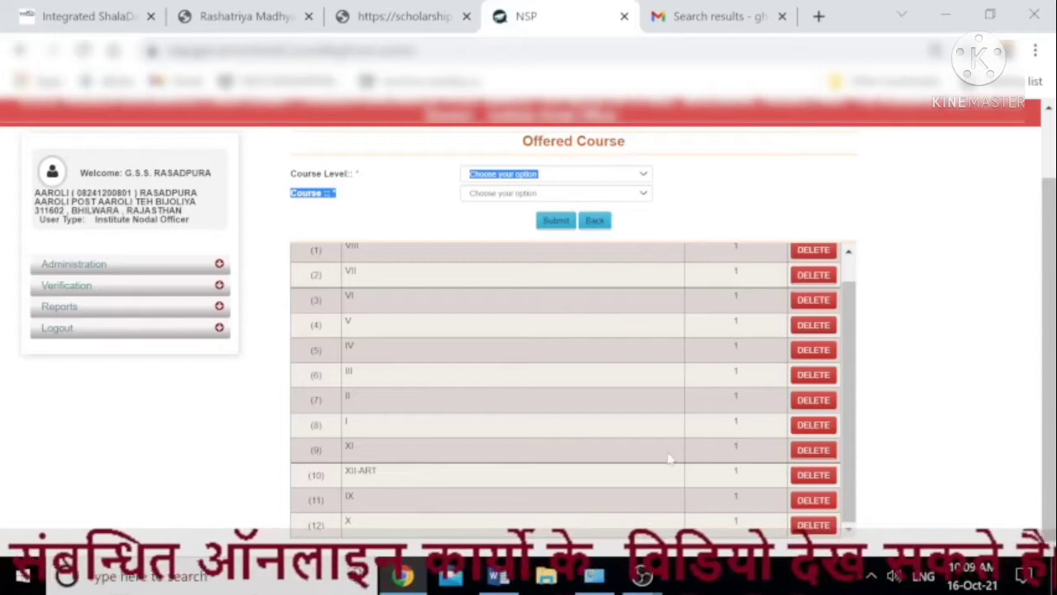
pyautogui.scroll(1, 665, 459)
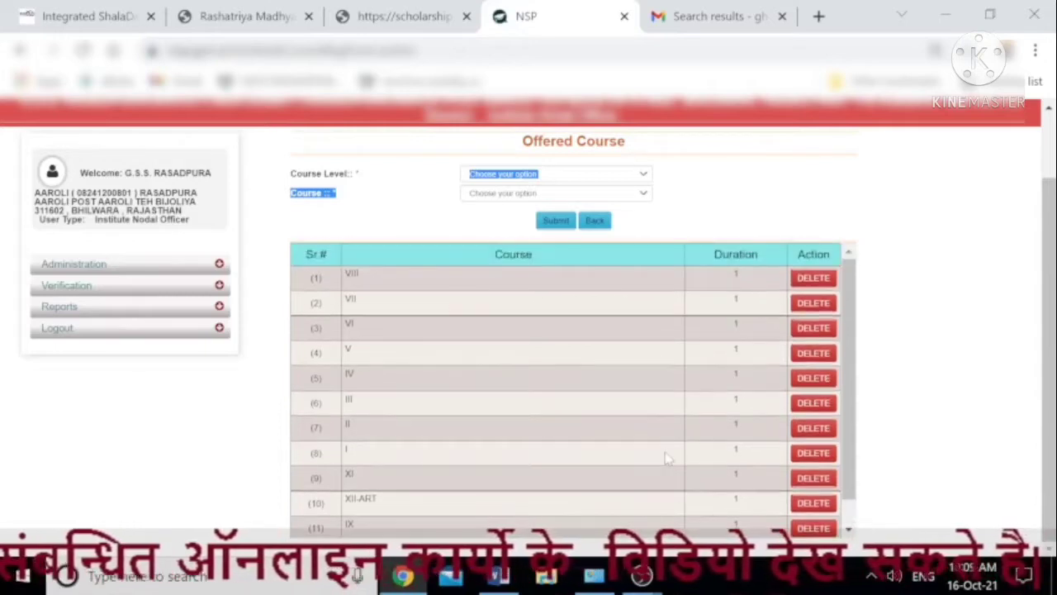
pyautogui.click(591, 220)
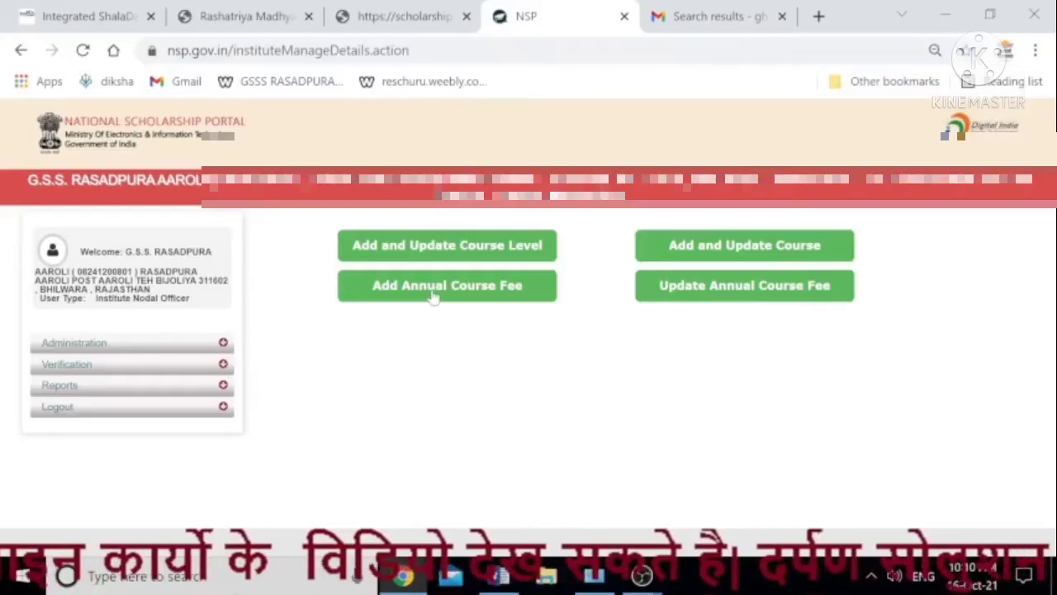
# - Start an annual course fee entry for course XII-ART, course year 1 Year, category GENERAL and gender Male
pyautogui.click(484, 298)
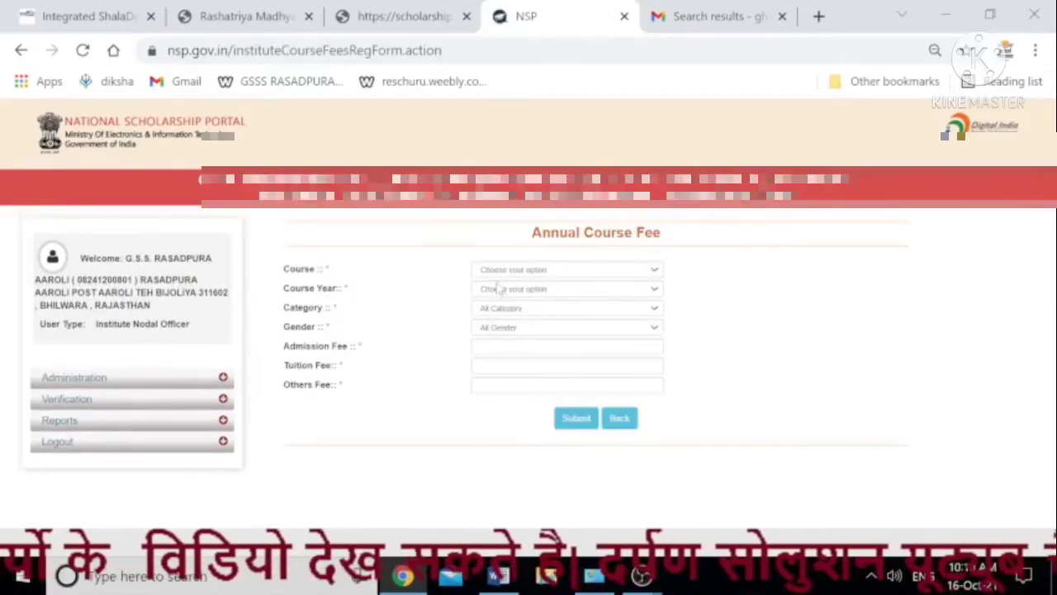
pyautogui.click(500, 271)
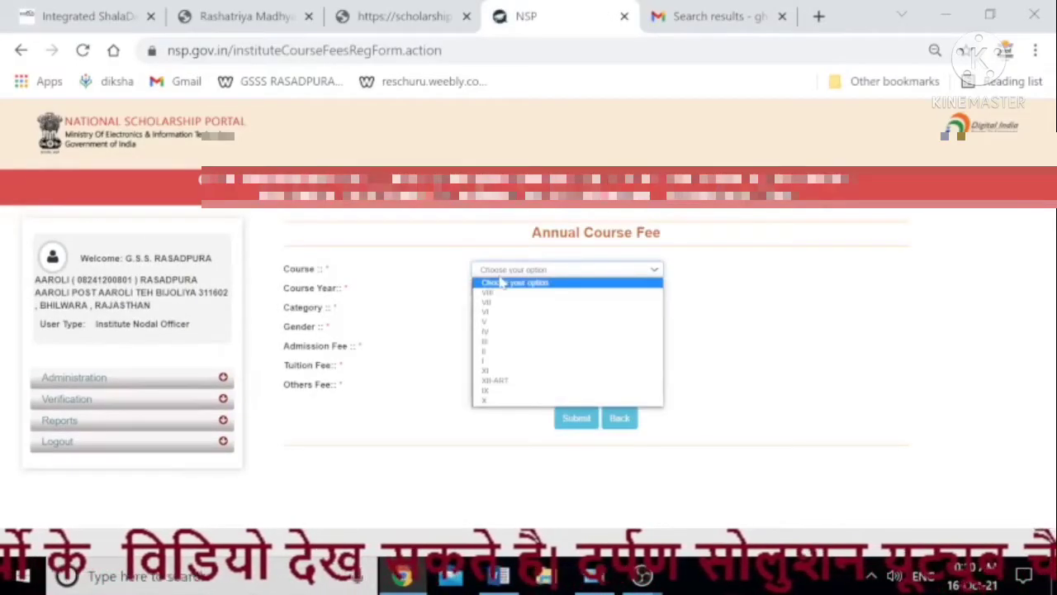
pyautogui.click(496, 380)
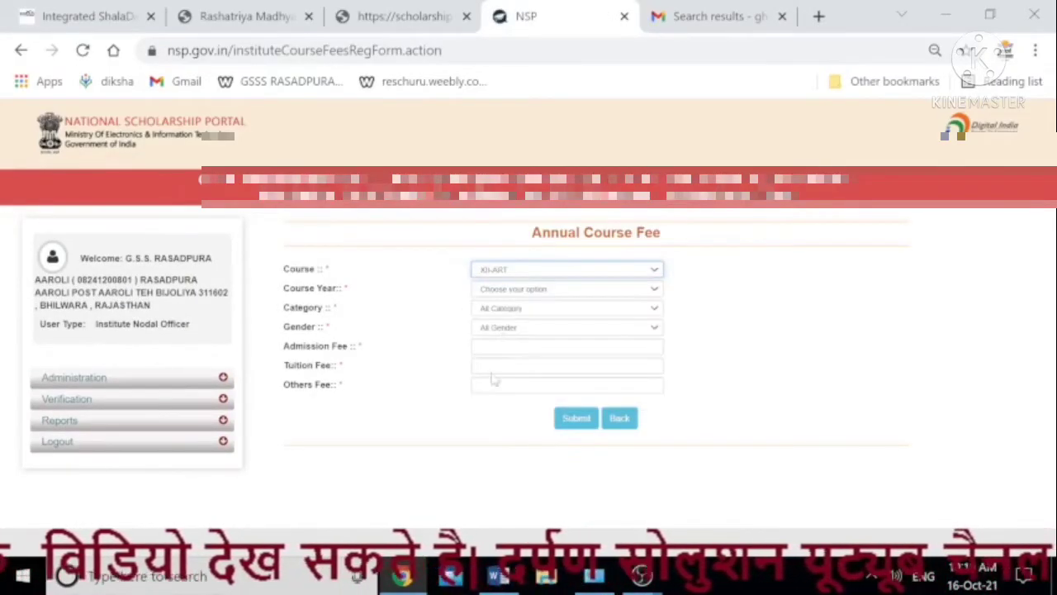
pyautogui.click(521, 291)
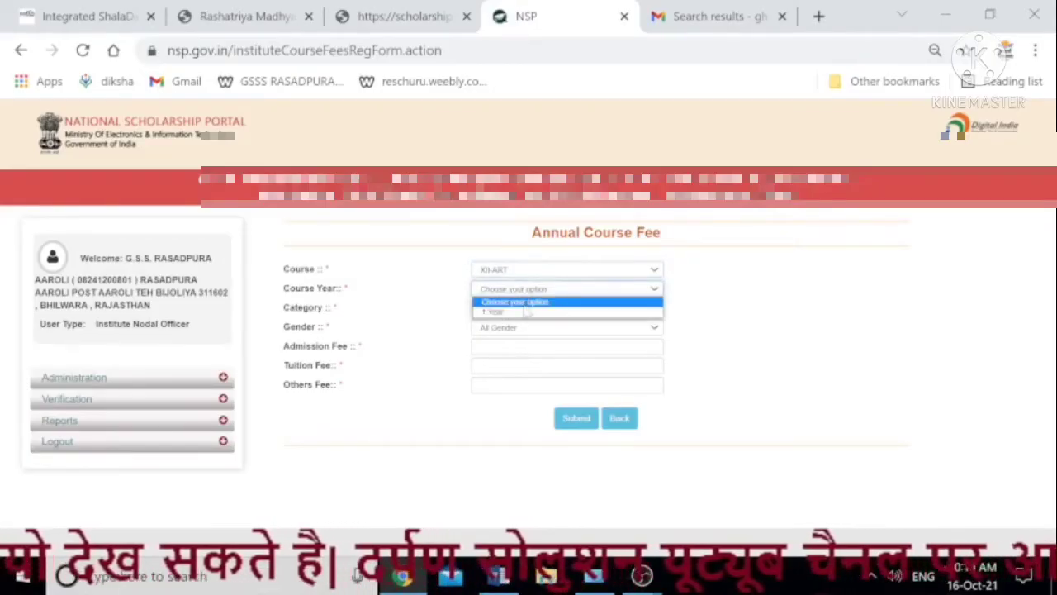
pyautogui.click(525, 311)
pyautogui.click(518, 316)
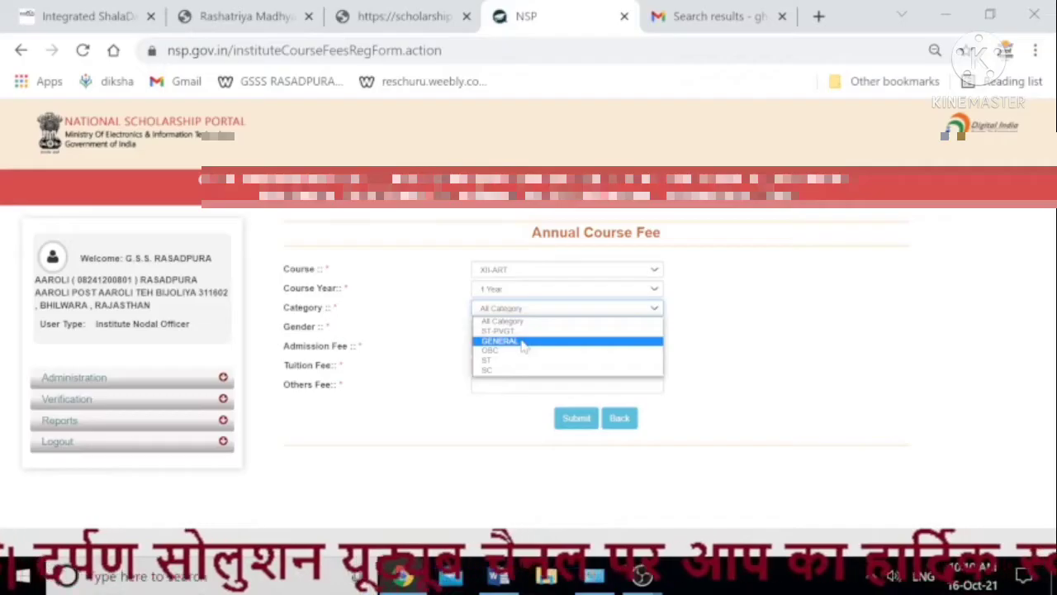
pyautogui.click(522, 343)
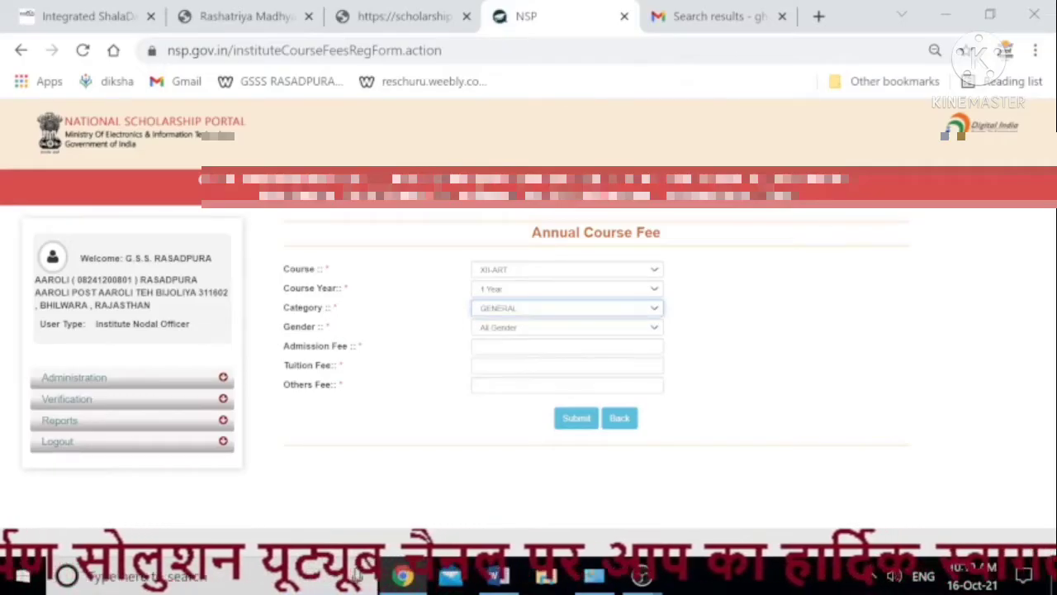
pyautogui.click(520, 329)
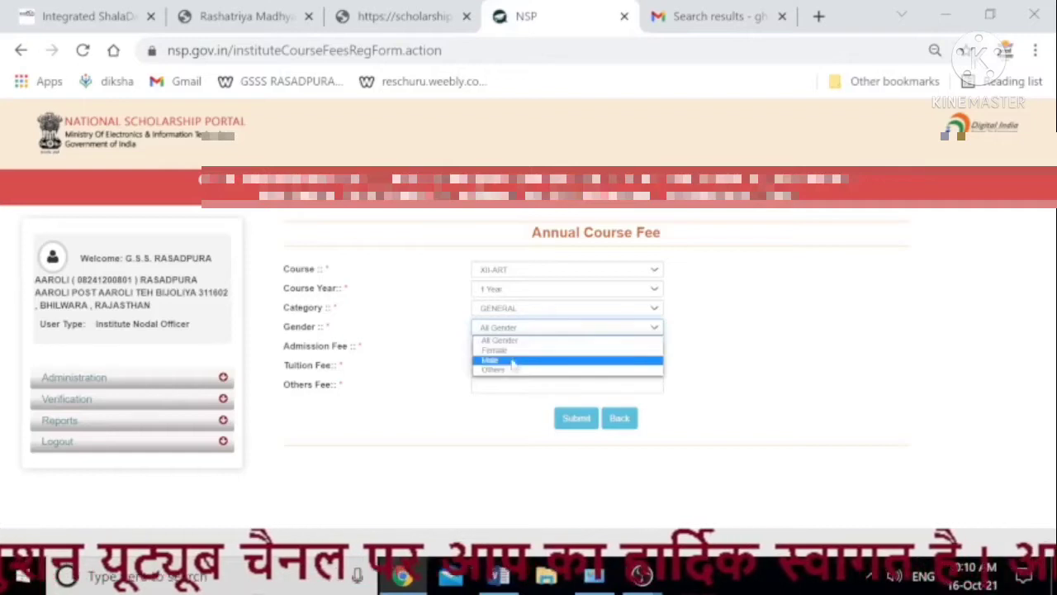
pyautogui.click(512, 360)
# - Set the admission fee to 10, tuition fee to 0 and others fee to 315, and submit the annual course fee
pyautogui.press('Tab')
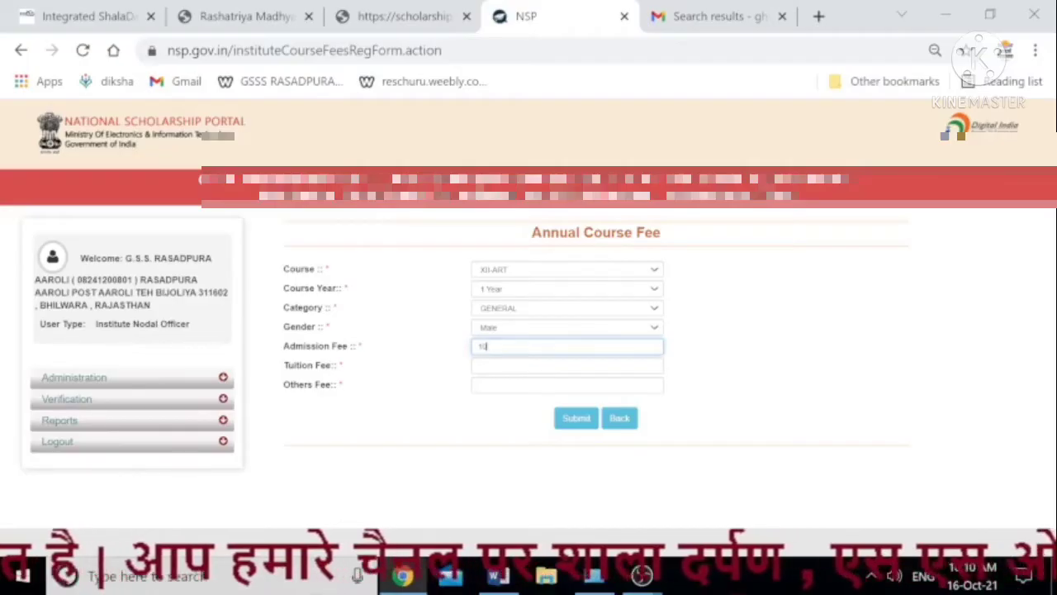
pyautogui.press('Tab')
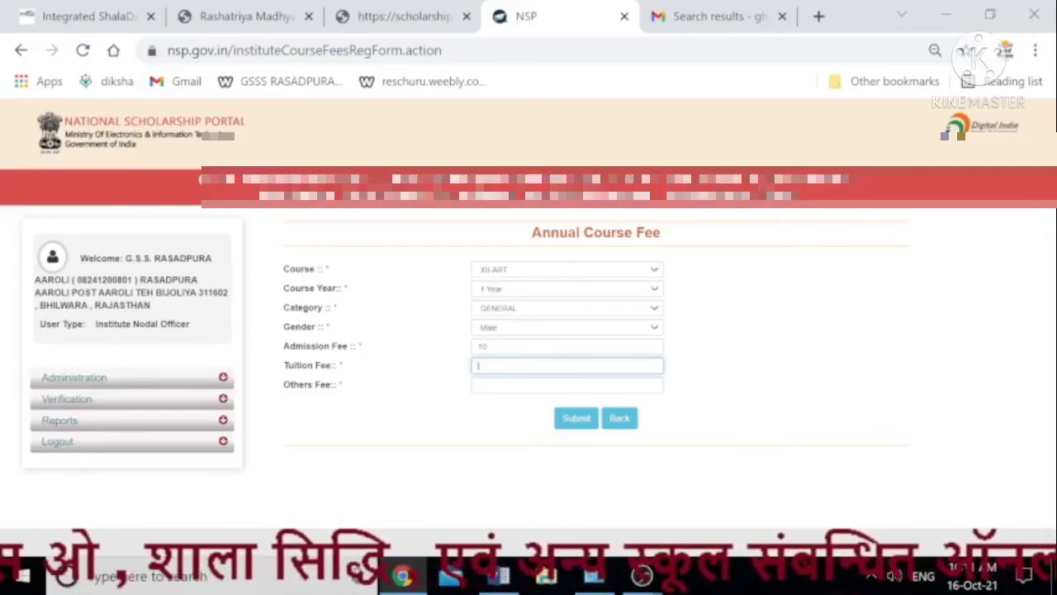
pyautogui.write('0')
pyautogui.click(514, 383)
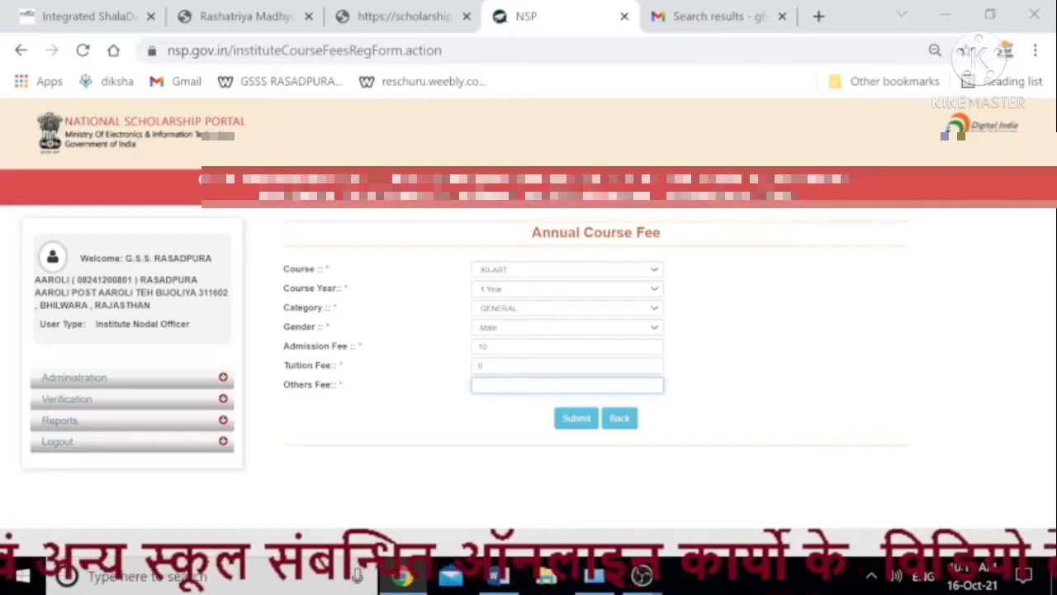
pyautogui.write('315')
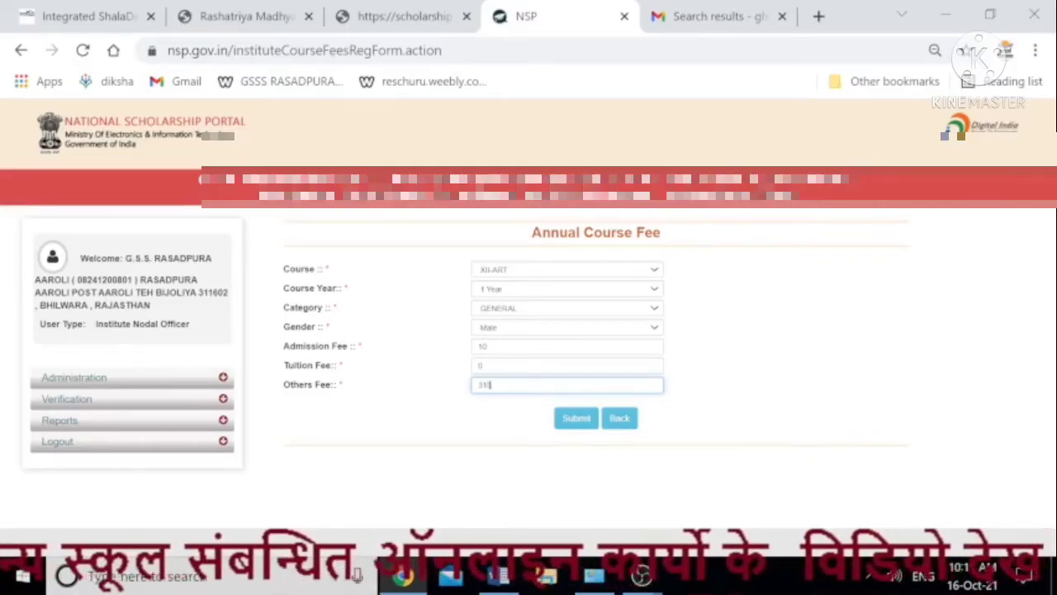
pyautogui.click(570, 429)
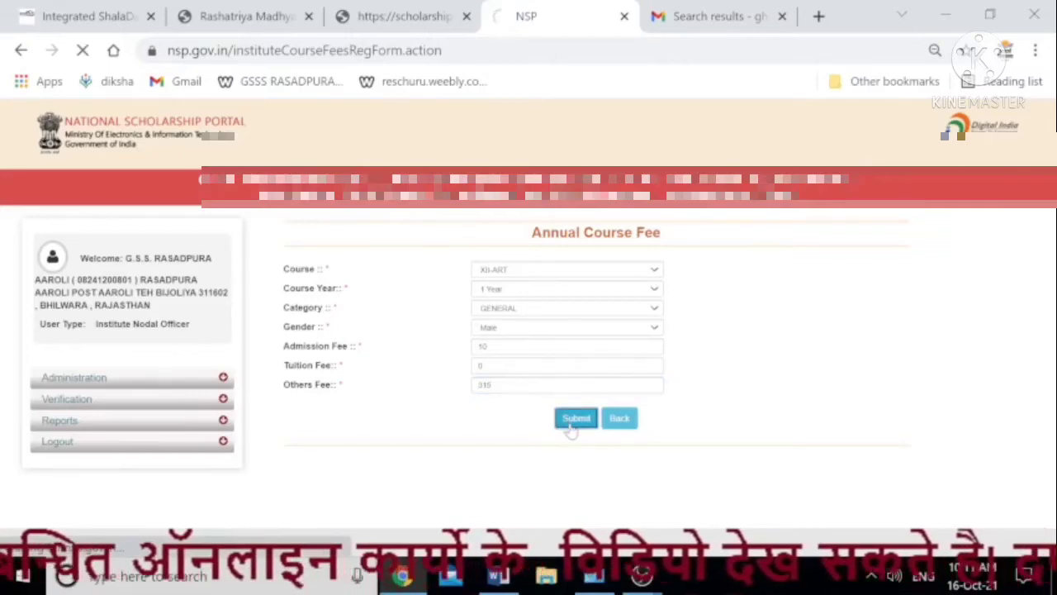
pyautogui.scroll(-3, 559, 439)
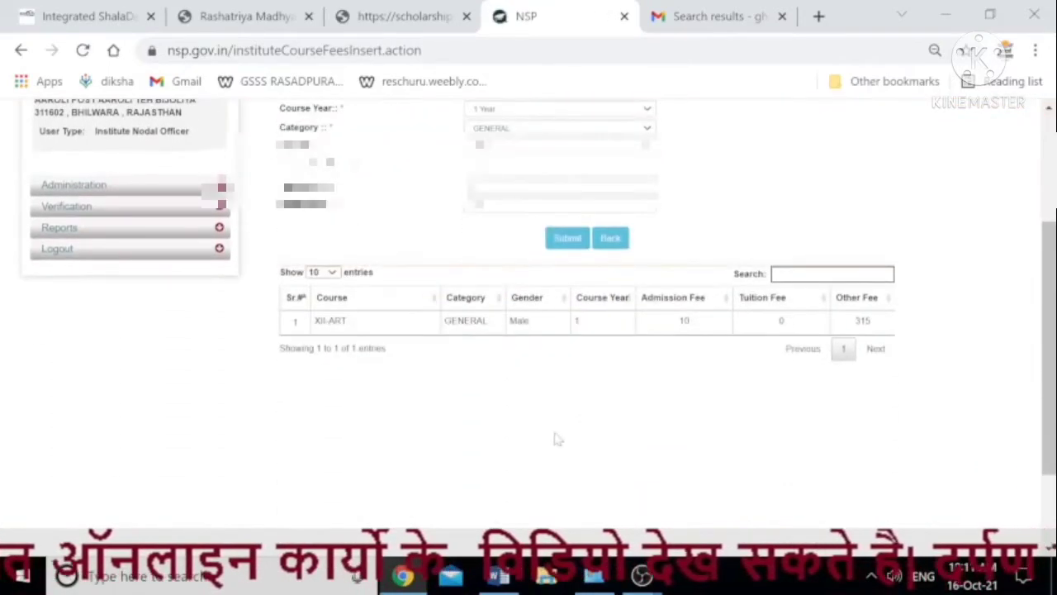
# - Change the gender to Female for another XII-ART, 1 Year, GENERAL annual course fee entry
pyautogui.scroll(3, 558, 440)
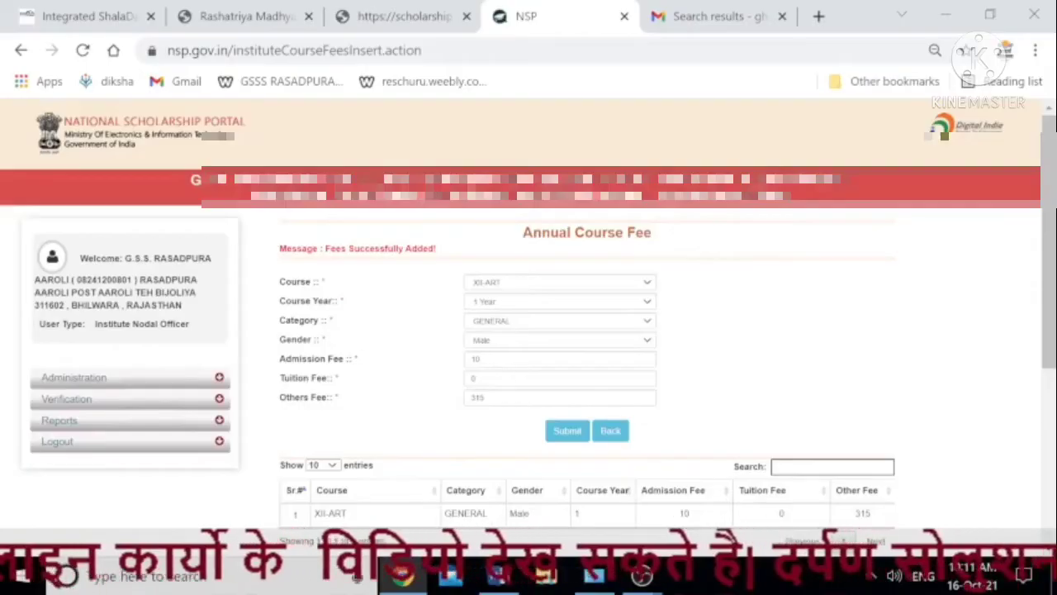
pyautogui.click(490, 340)
pyautogui.click(495, 375)
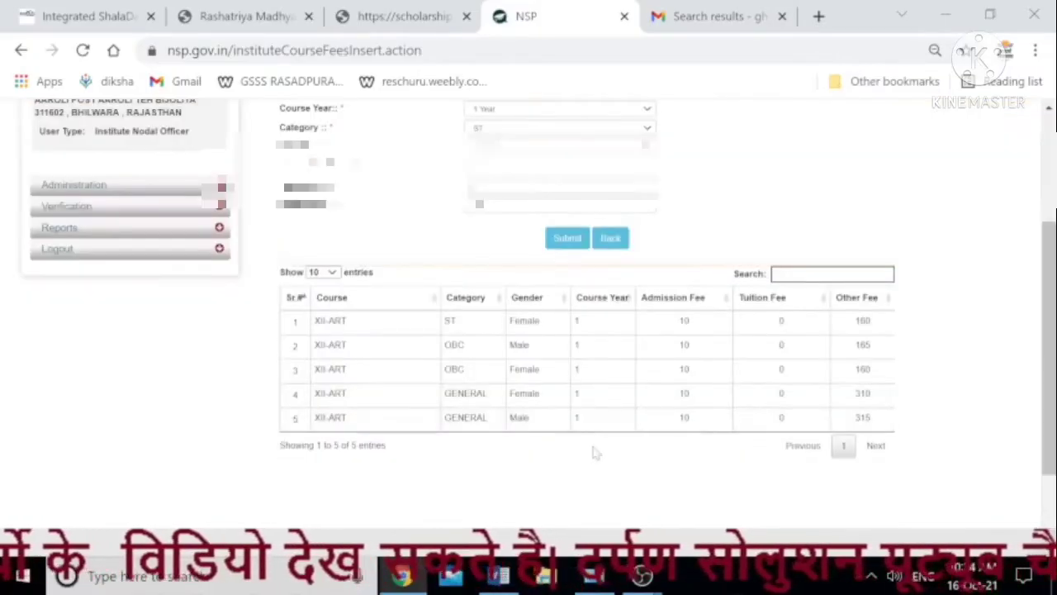
pyautogui.scroll(2, 597, 451)
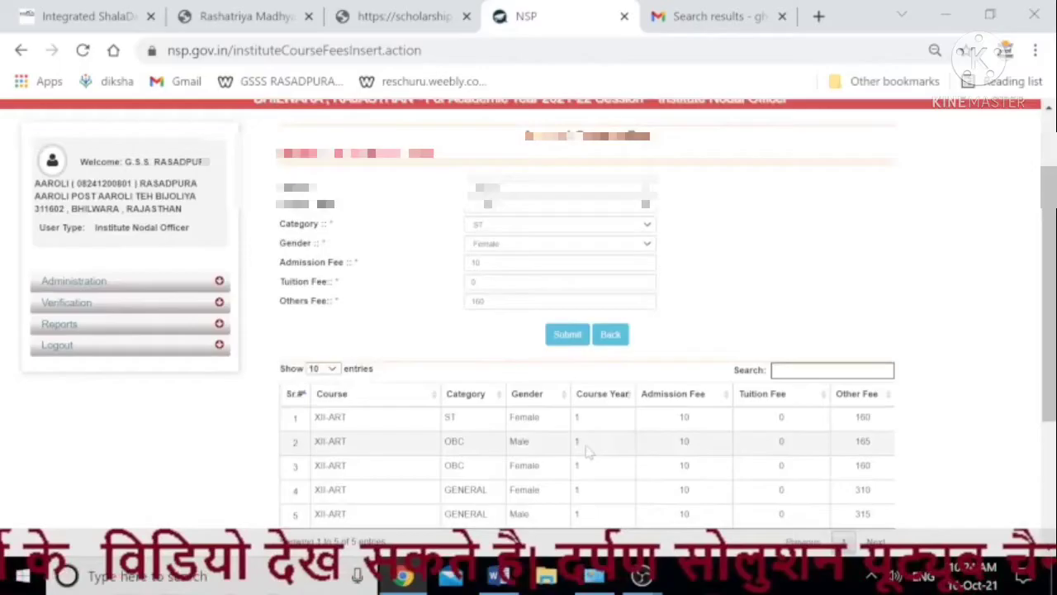
# - Open the Annual Course Fee Update Form, set the other fee of the XII-ART ST Female entry to 260 and save it
pyautogui.click(615, 340)
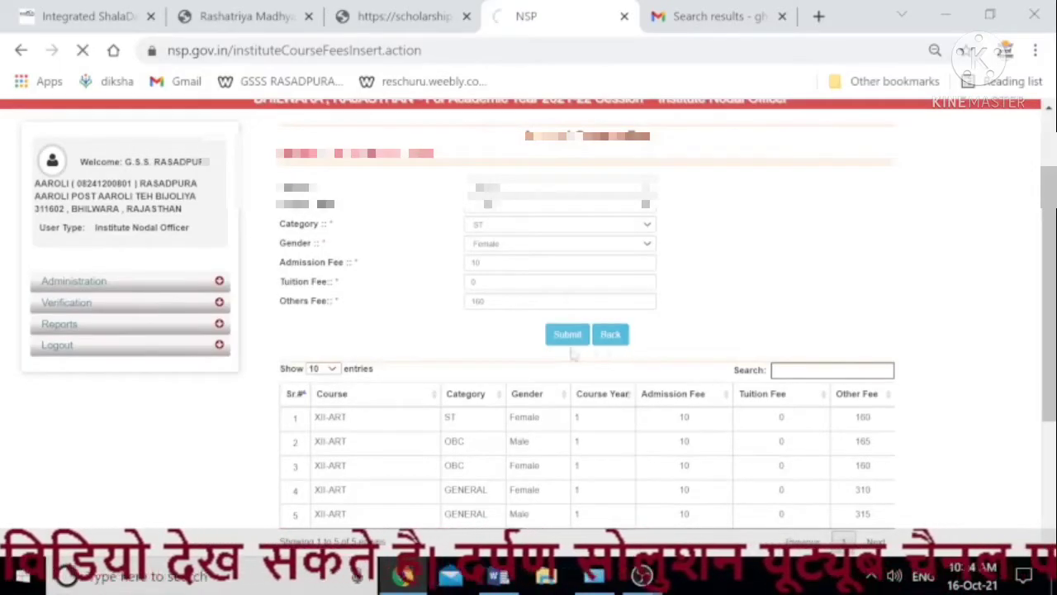
pyautogui.click(707, 299)
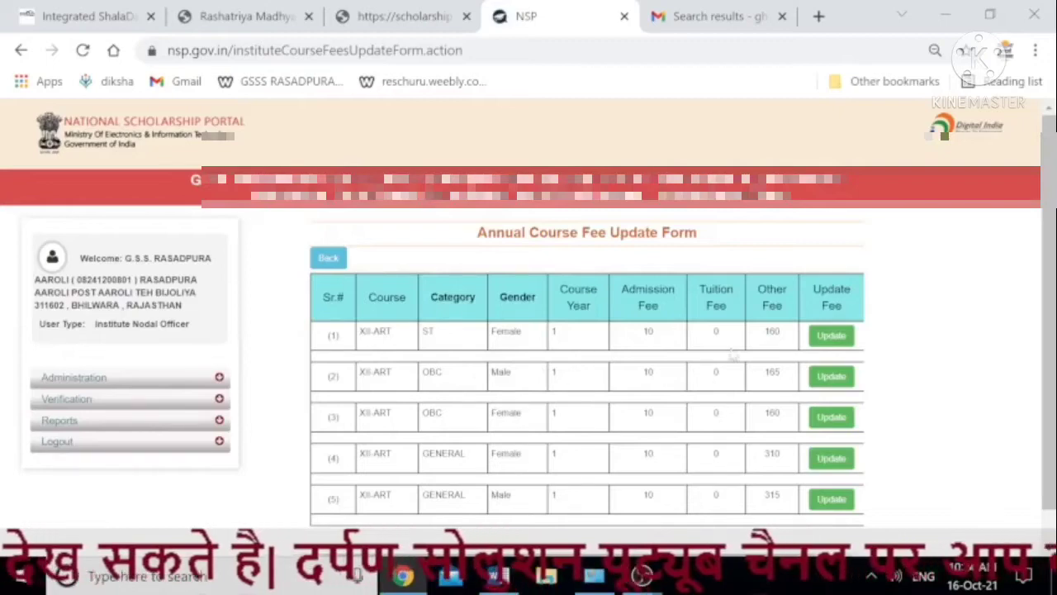
pyautogui.click(829, 335)
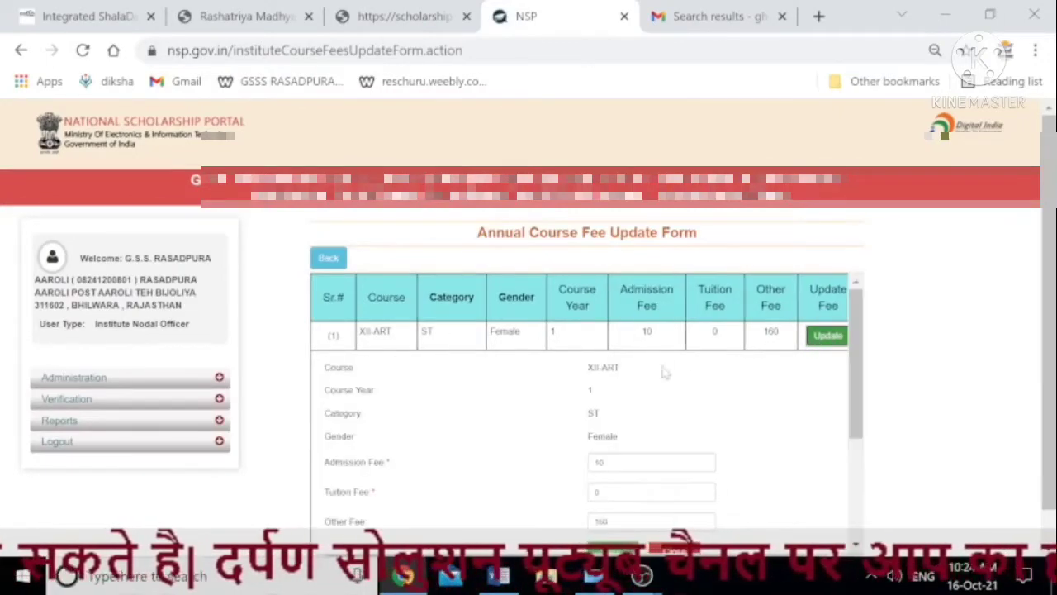
pyautogui.scroll(-2, 591, 423)
pyautogui.click(596, 424)
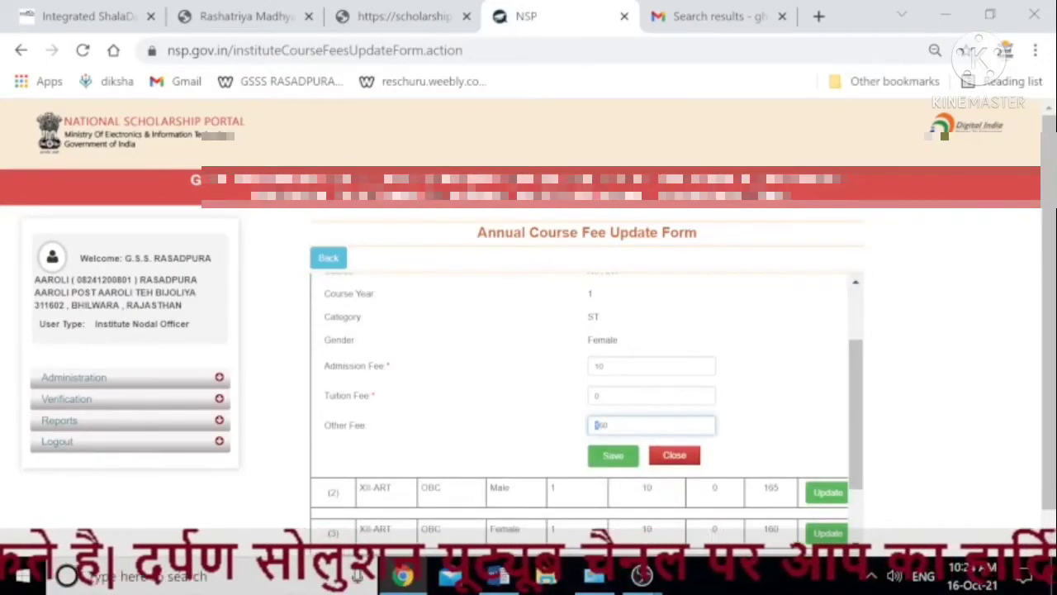
pyautogui.click(611, 454)
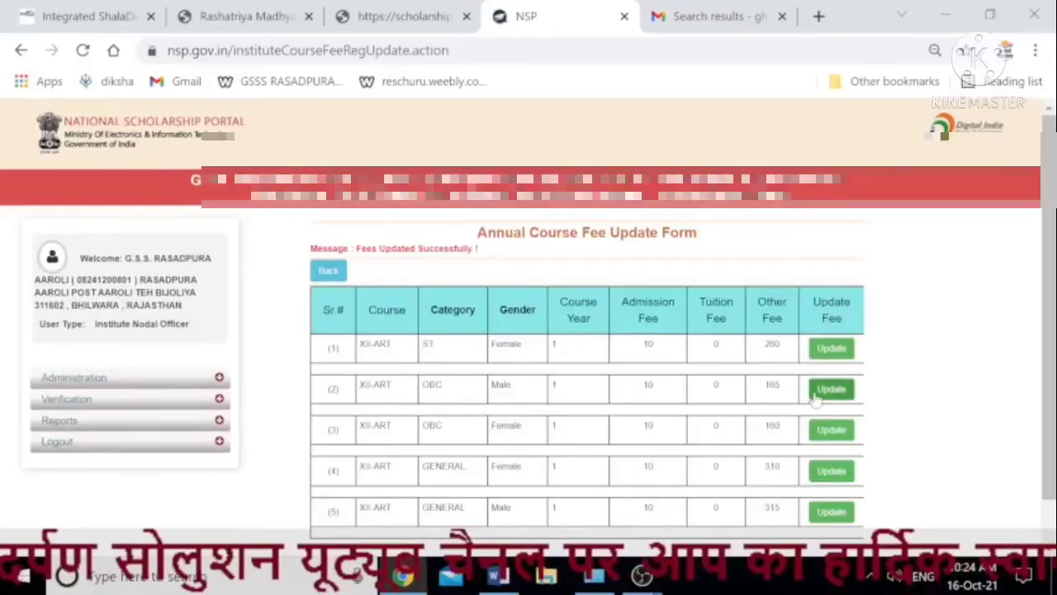
# - Set the other fee of the XII-ART OBC Male entry to 265 and save the update
pyautogui.click(828, 388)
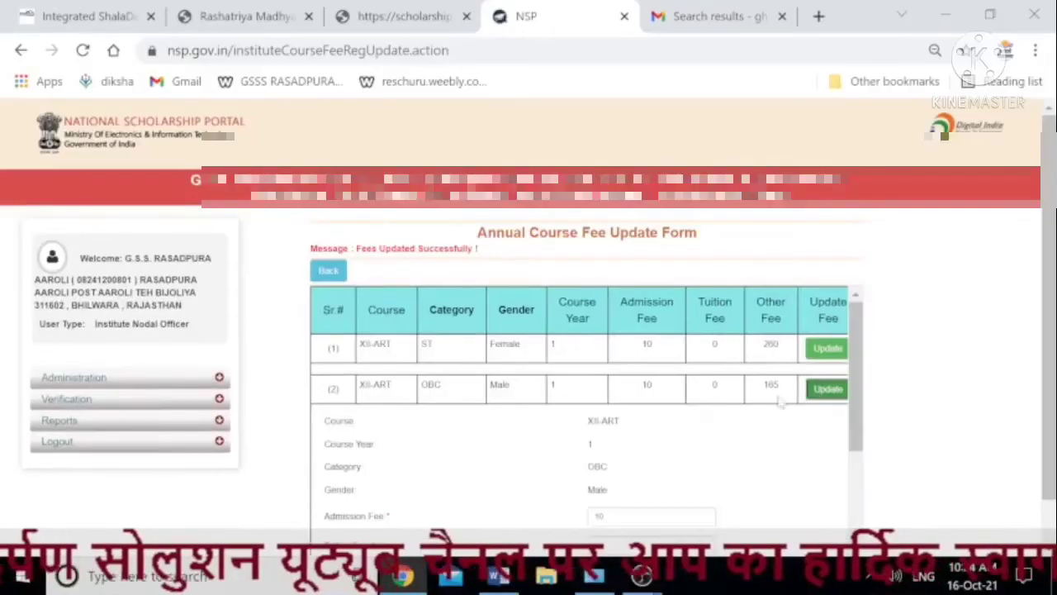
pyautogui.scroll(-3, 583, 459)
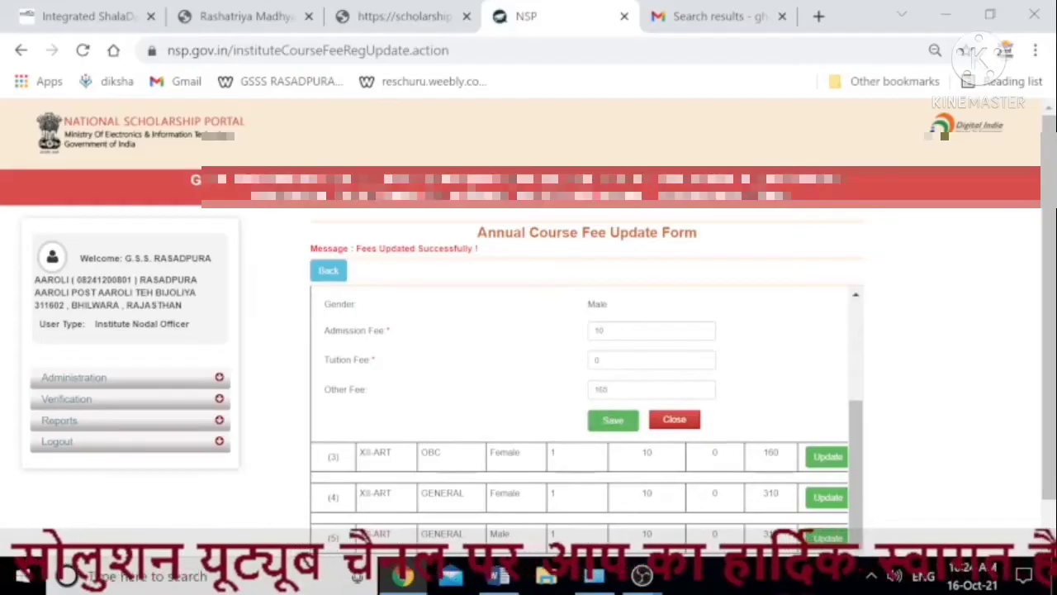
pyautogui.click(601, 388)
pyautogui.press('BackSpace')
pyautogui.press('BackSpace')
pyautogui.press('BackSpace')
pyautogui.write('265')
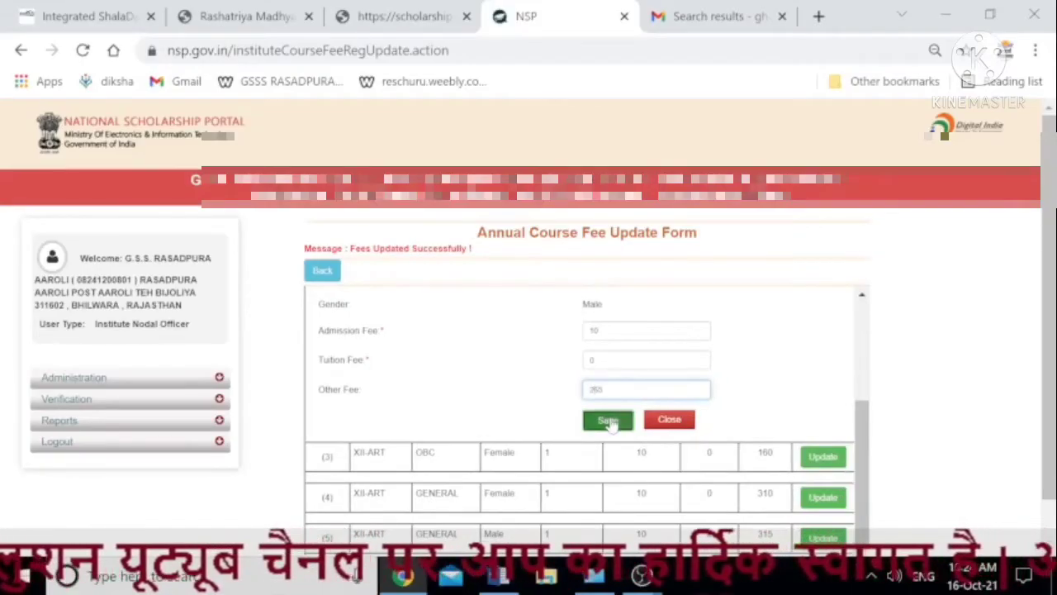
pyautogui.click(590, 422)
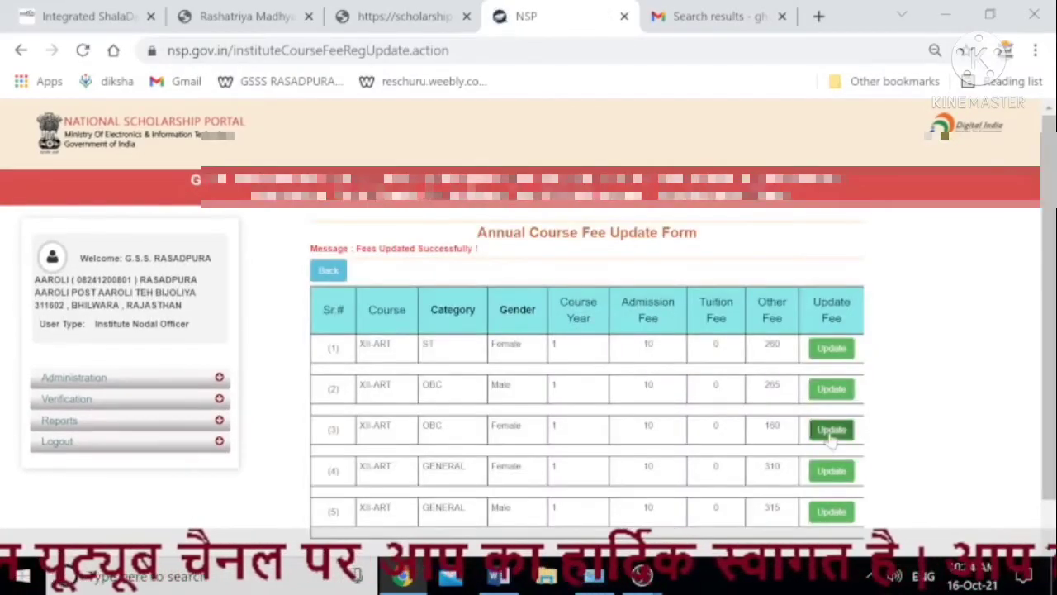
# - Set the other fee of the XII-ART OBC Female entry to 260 and save the update
pyautogui.click(827, 429)
pyautogui.scroll(-3, 575, 450)
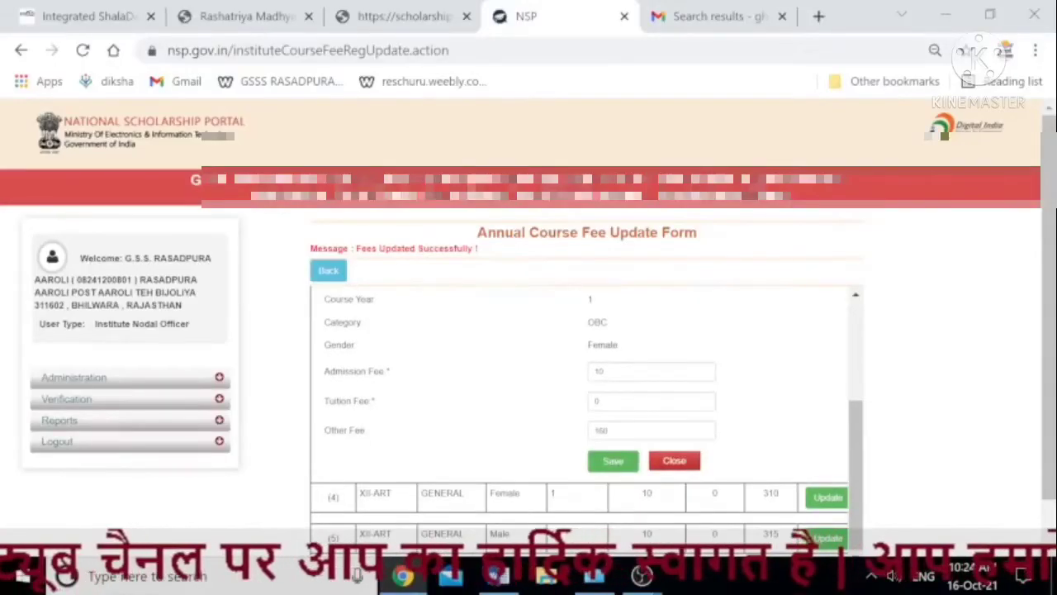
pyautogui.click(595, 429)
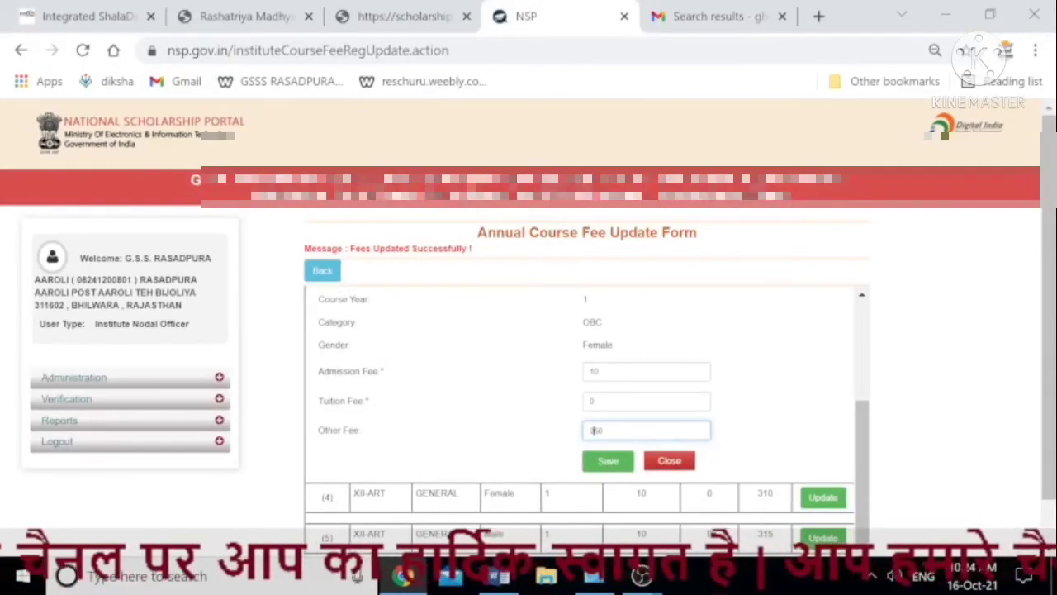
pyautogui.click(607, 460)
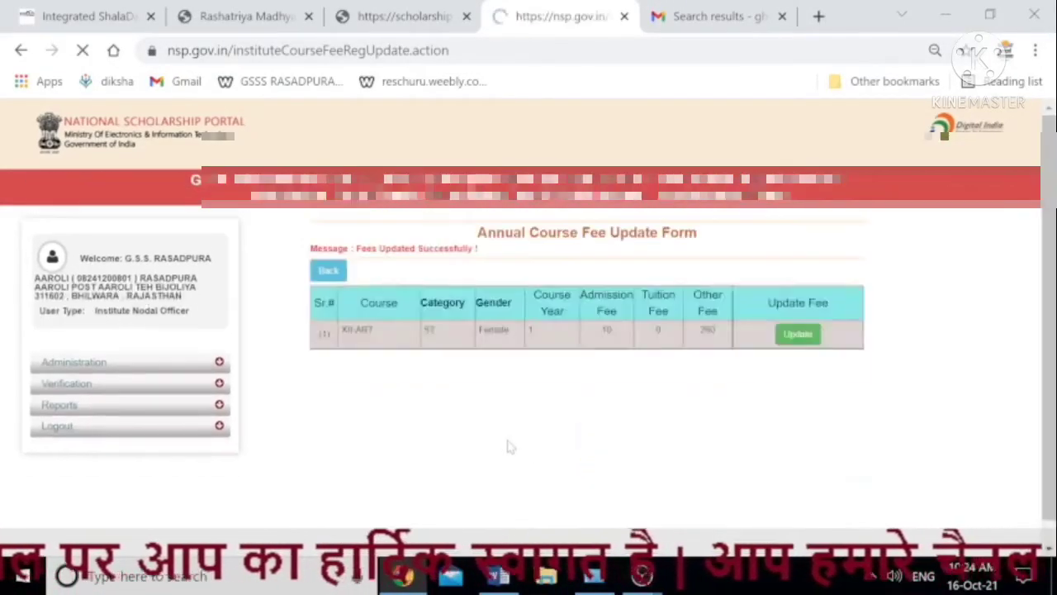
# - Set the other fee of the XII-ART GENERAL Female entry to 410 and save the update
pyautogui.scroll(-1, 701, 443)
pyautogui.click(826, 421)
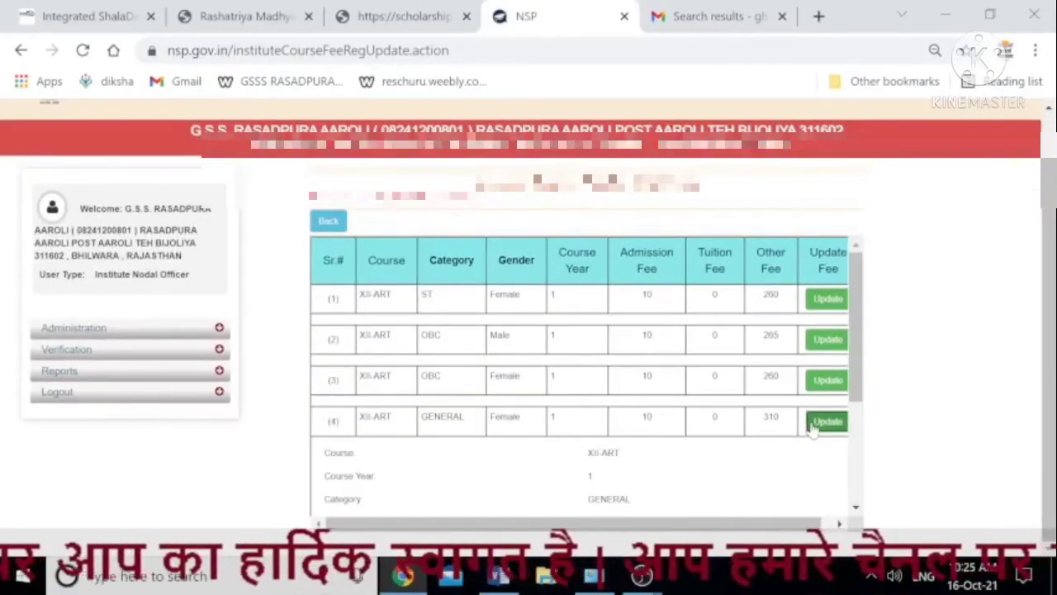
pyautogui.scroll(-2, 643, 427)
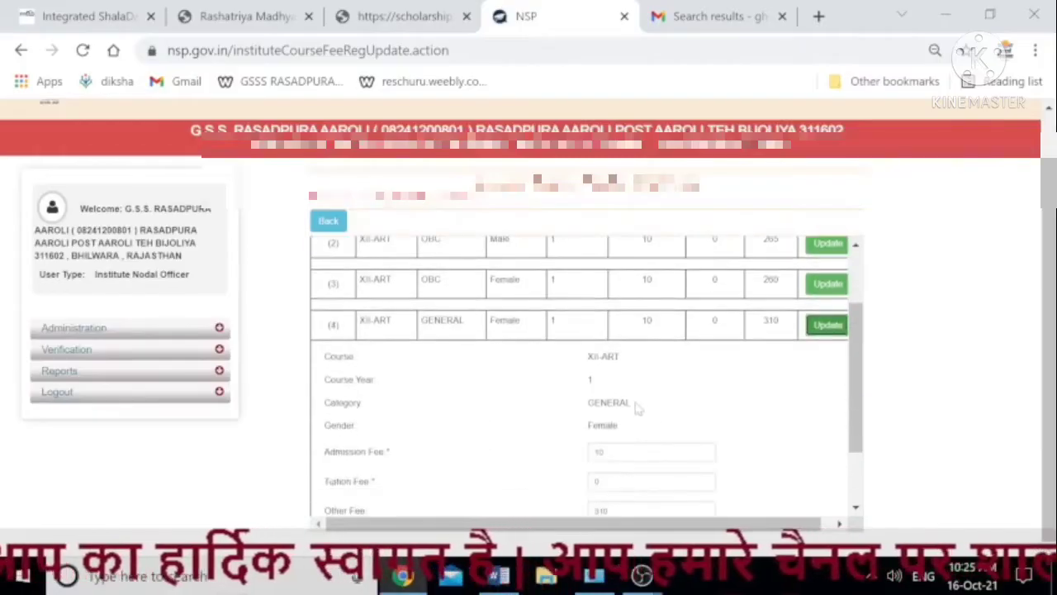
pyautogui.scroll(-2, 652, 413)
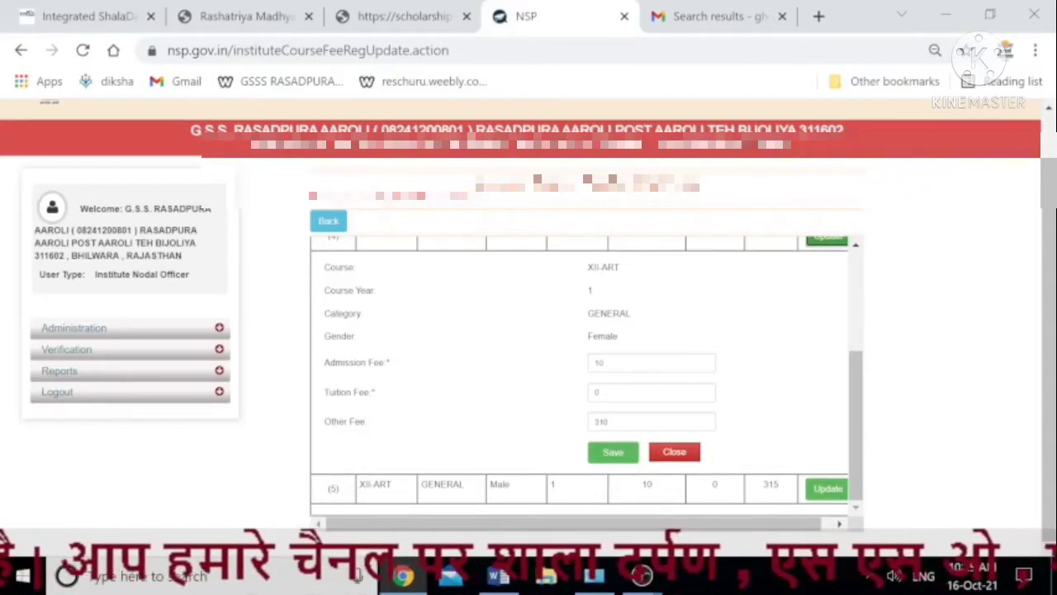
pyautogui.click(595, 421)
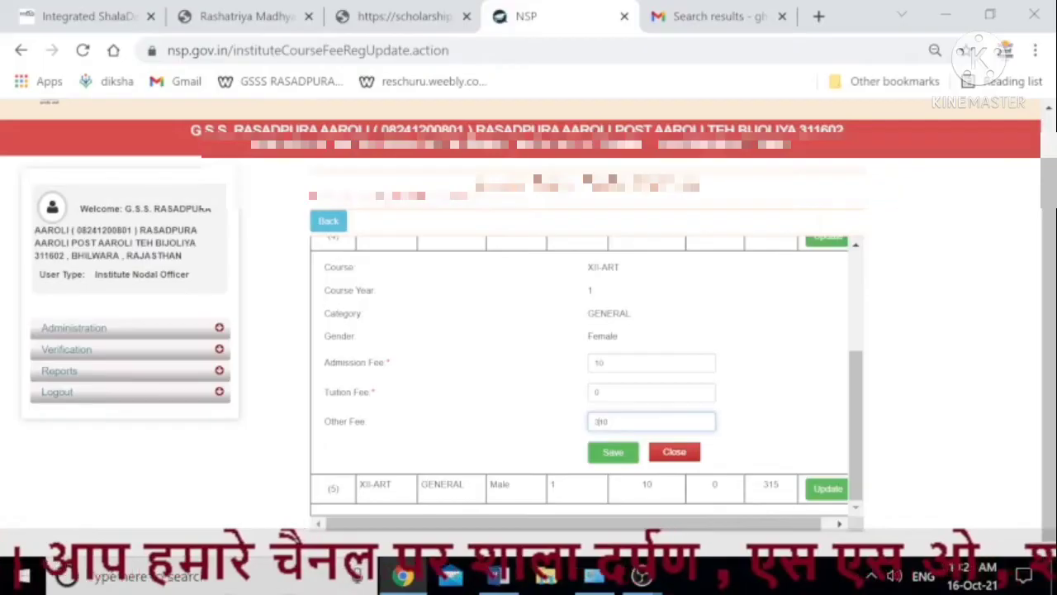
pyautogui.click(609, 452)
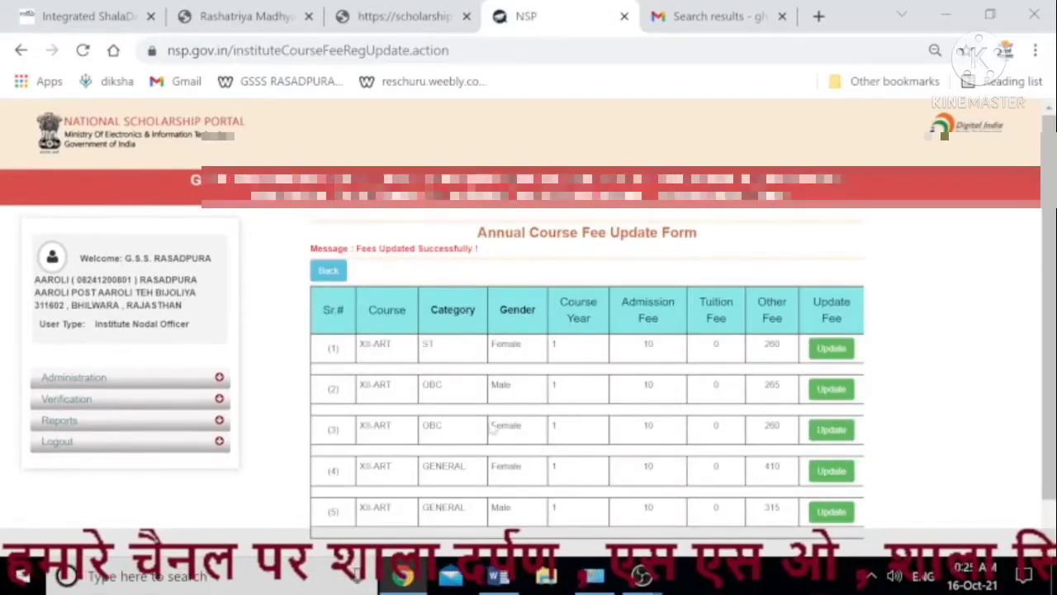
# - Leave the fee update form, check the Offered Course list and return to the course management options
pyautogui.scroll(-1, 578, 419)
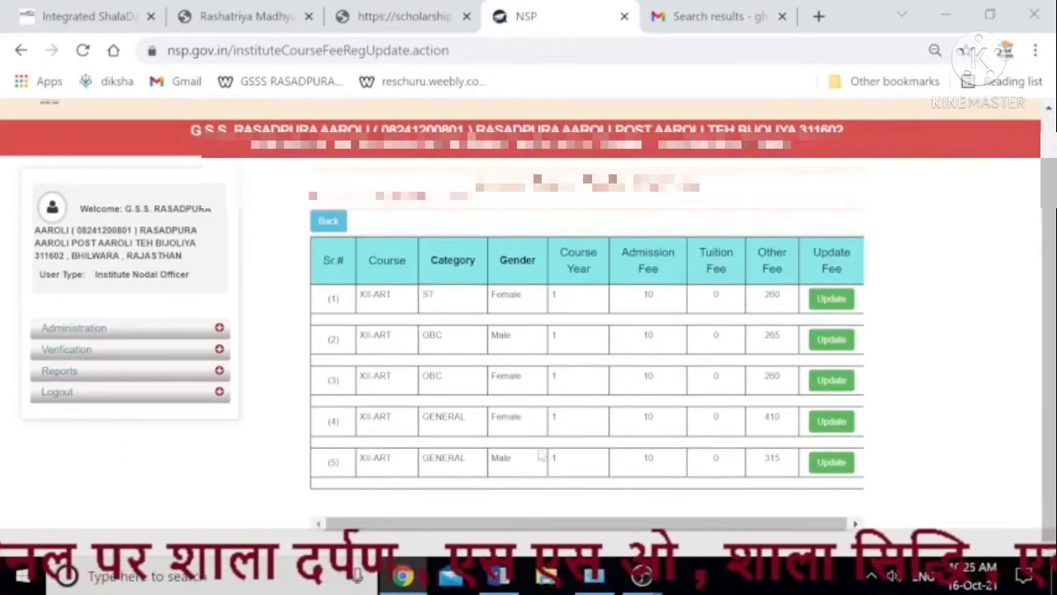
pyautogui.scroll(1, 542, 456)
pyautogui.click(340, 272)
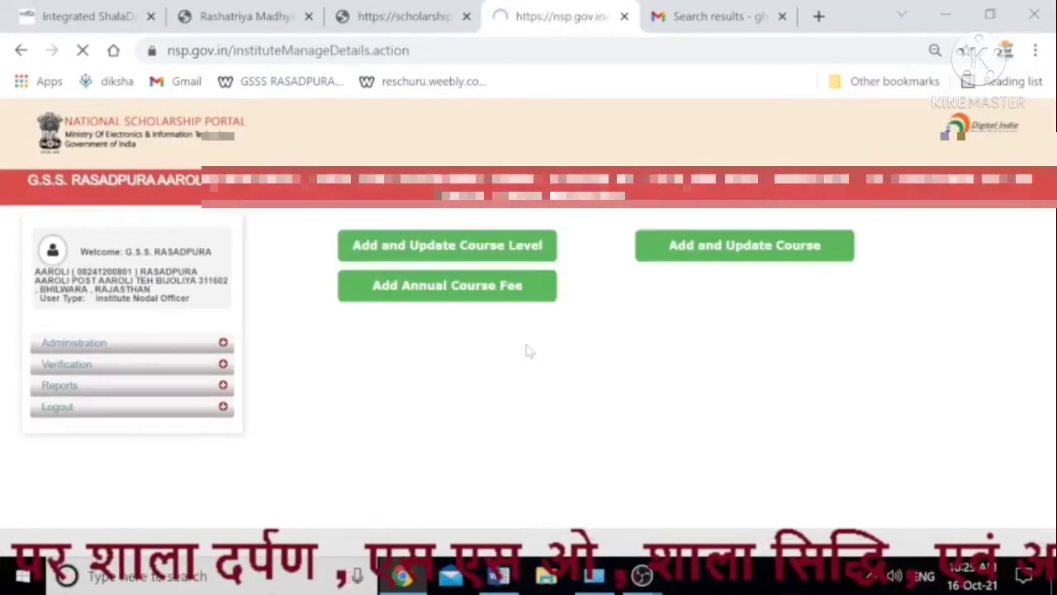
pyautogui.click(720, 258)
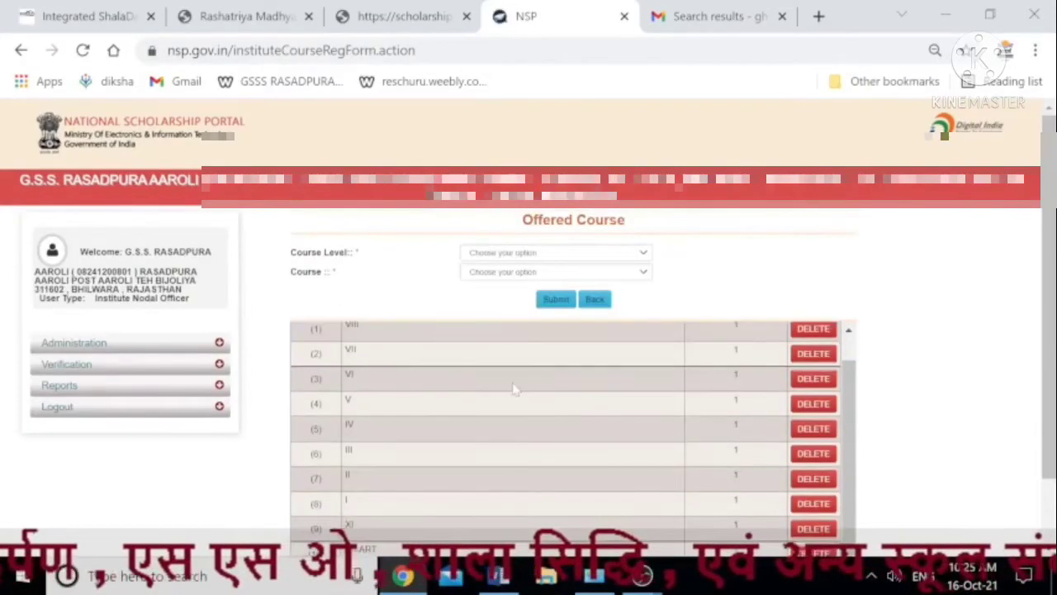
pyautogui.click(584, 304)
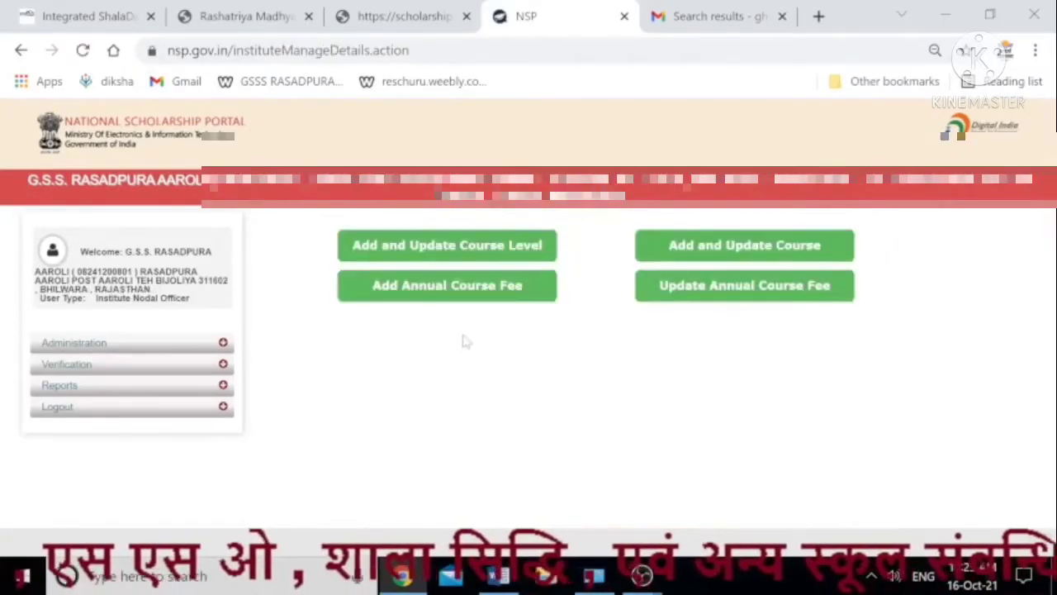
# - Open the annual course fee entry form and review the fee entries listed by category and gender
pyautogui.click(497, 289)
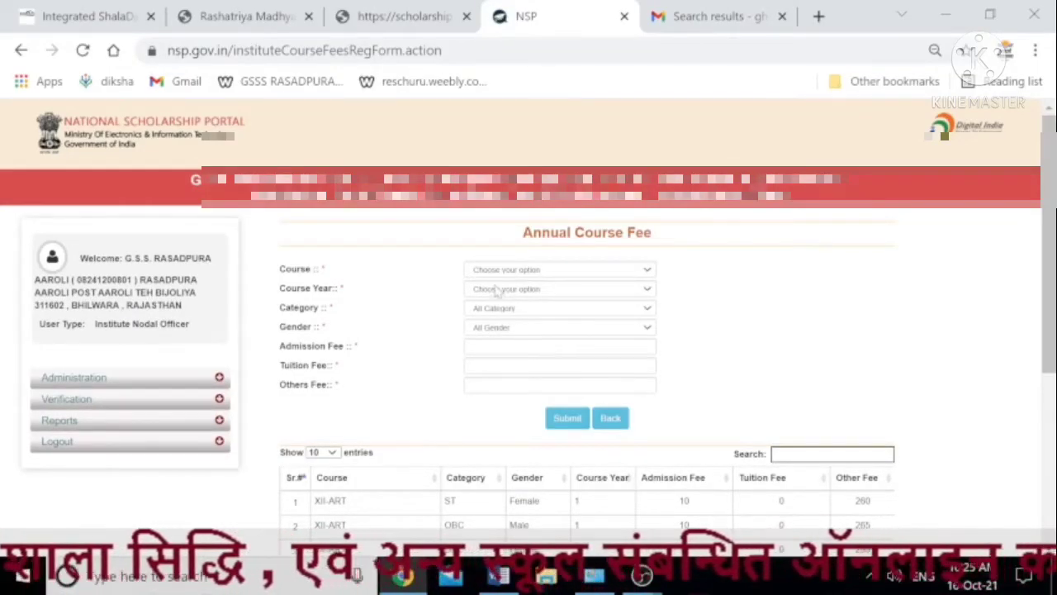
pyautogui.scroll(-3, 669, 386)
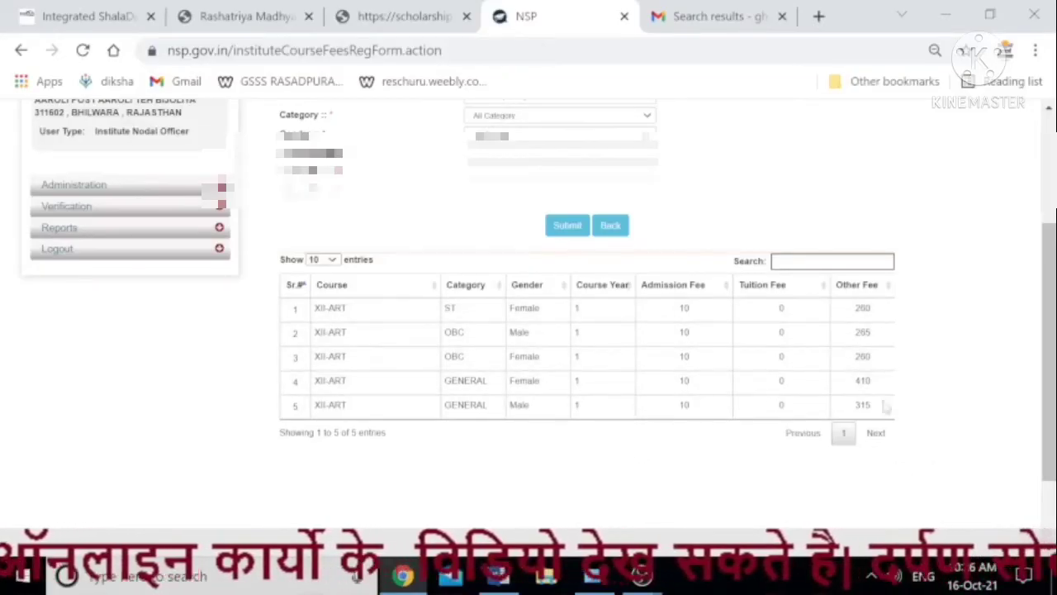
pyautogui.scroll(3, 510, 402)
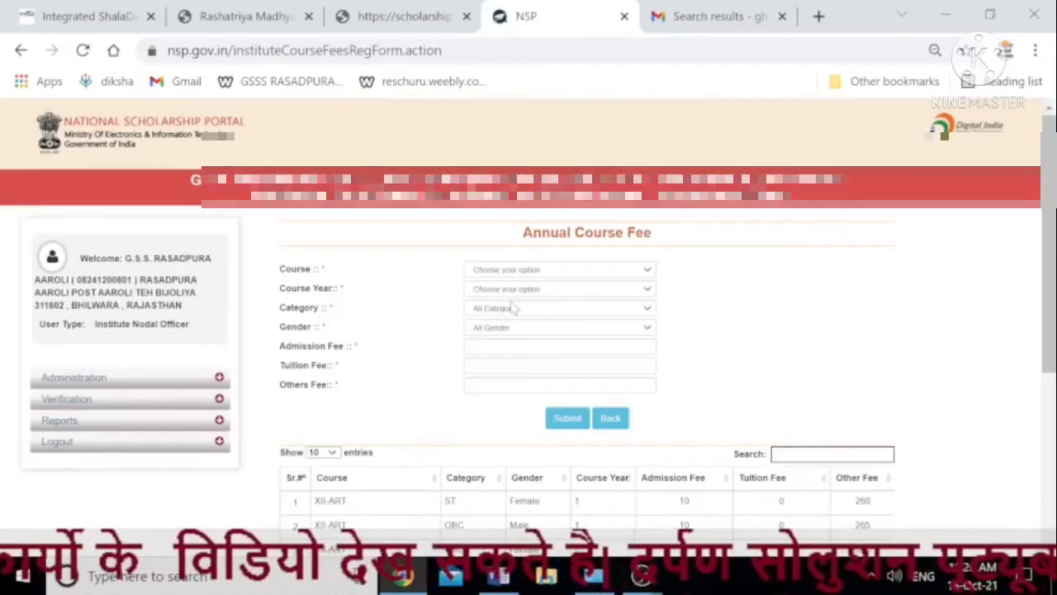
pyautogui.scroll(-1, 476, 468)
pyautogui.scroll(-3, 476, 468)
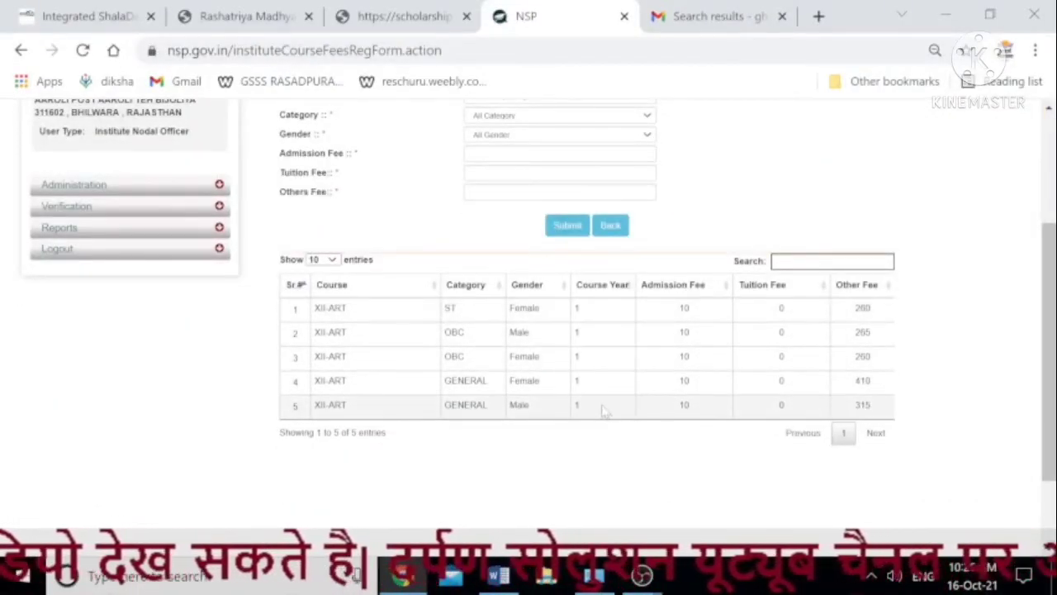
pyautogui.scroll(3, 607, 413)
# - Start an annual course fee entry for course XI, course year 1 Year, category GENERAL and gender Male
pyautogui.click(488, 270)
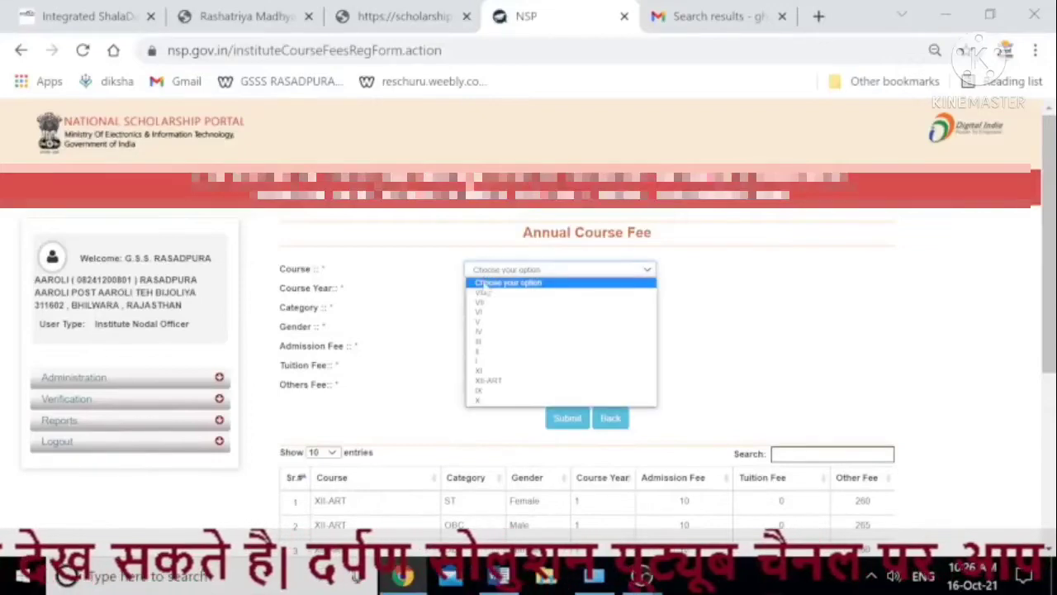
pyautogui.click(488, 371)
pyautogui.click(495, 289)
pyautogui.click(495, 312)
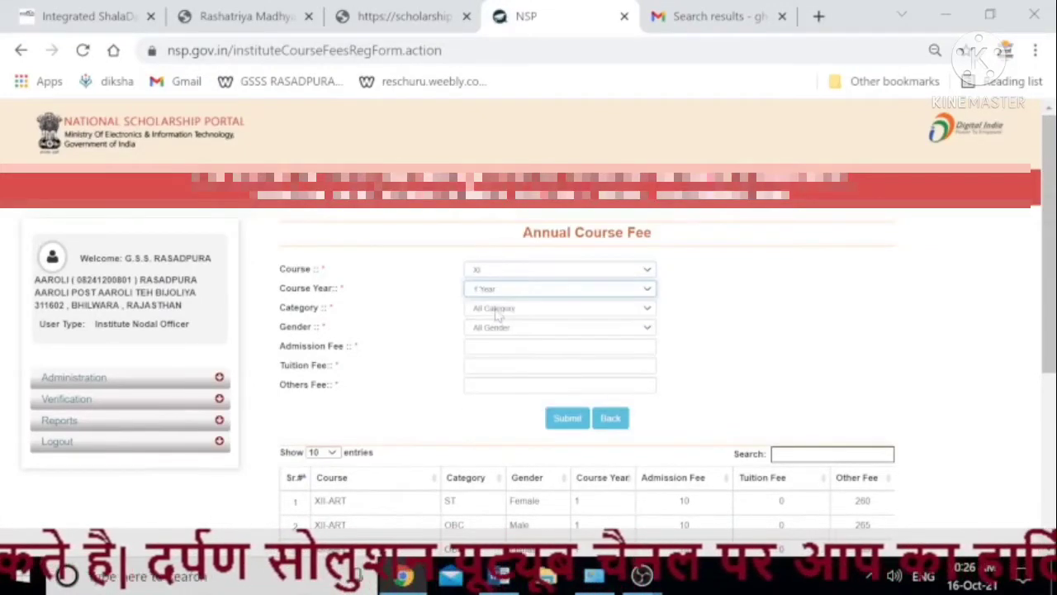
pyautogui.click(495, 310)
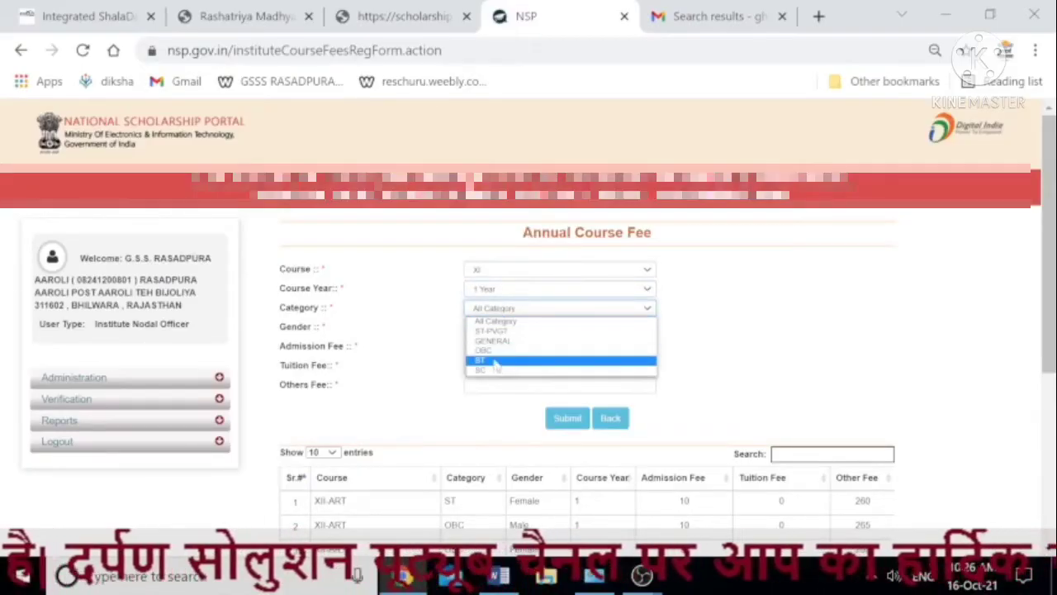
pyautogui.click(496, 341)
pyautogui.click(495, 328)
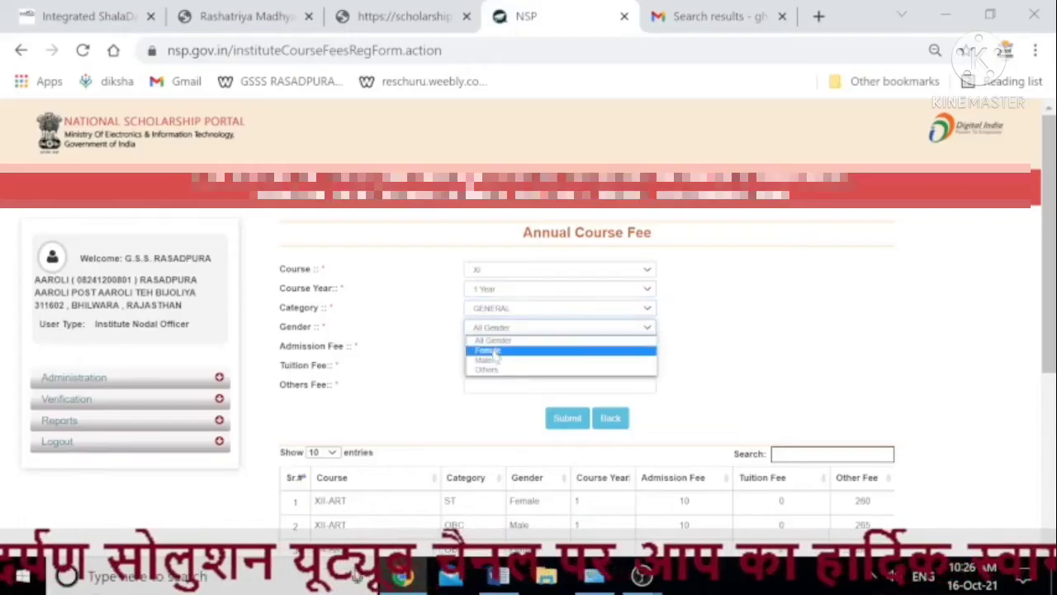
pyautogui.click(495, 361)
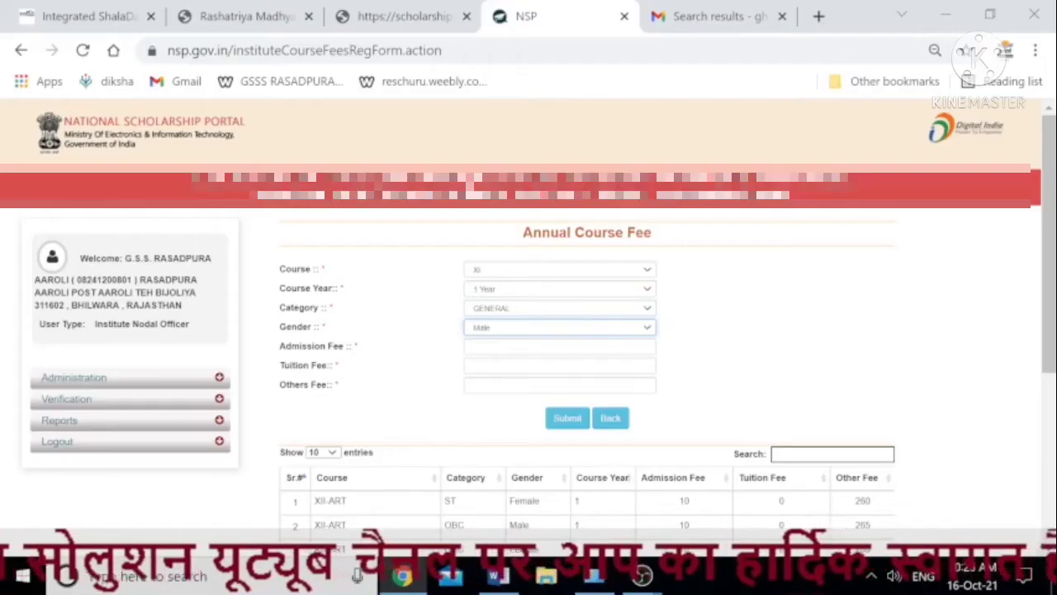
# - Enter an admission fee of 10, tuition fee of 0 and others fee of 410 for the XI GENERAL Male entry
pyautogui.click(497, 347)
pyautogui.write('10')
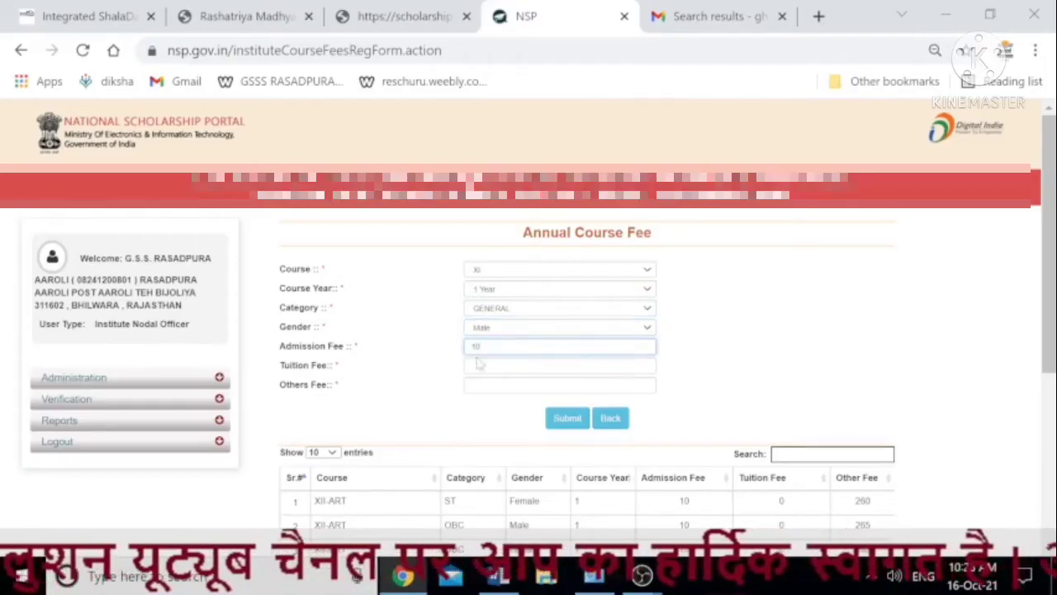
pyautogui.press('Tab')
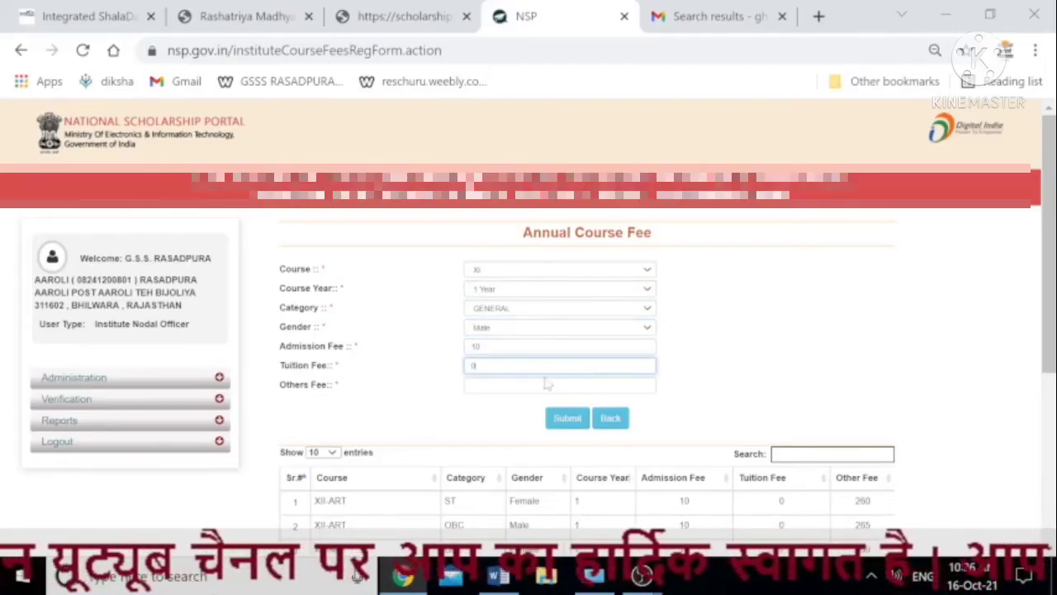
pyautogui.press('Tab')
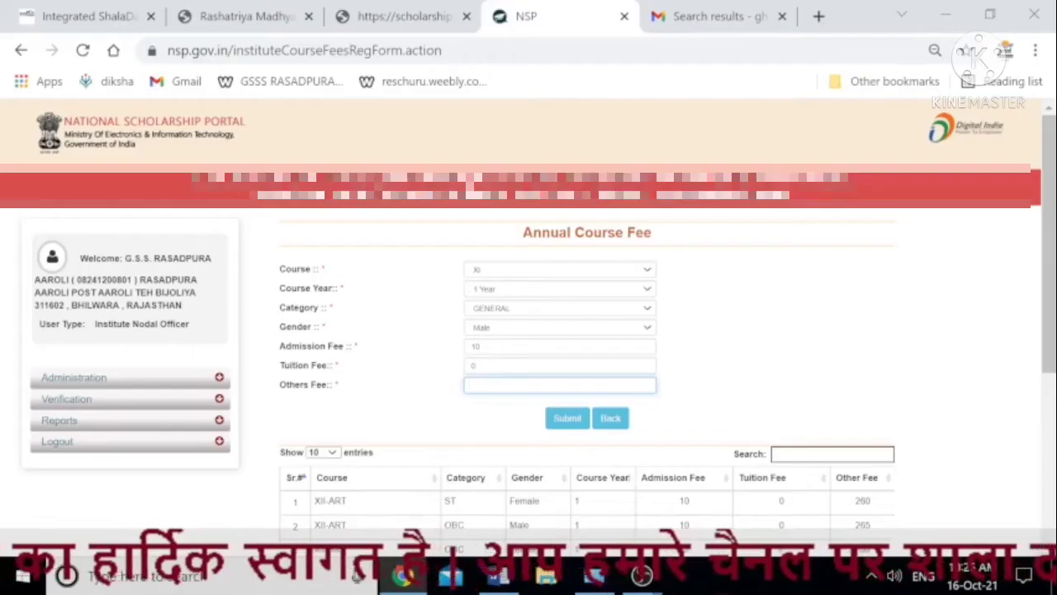
pyautogui.write('410')
pyautogui.scroll(-1, 748, 405)
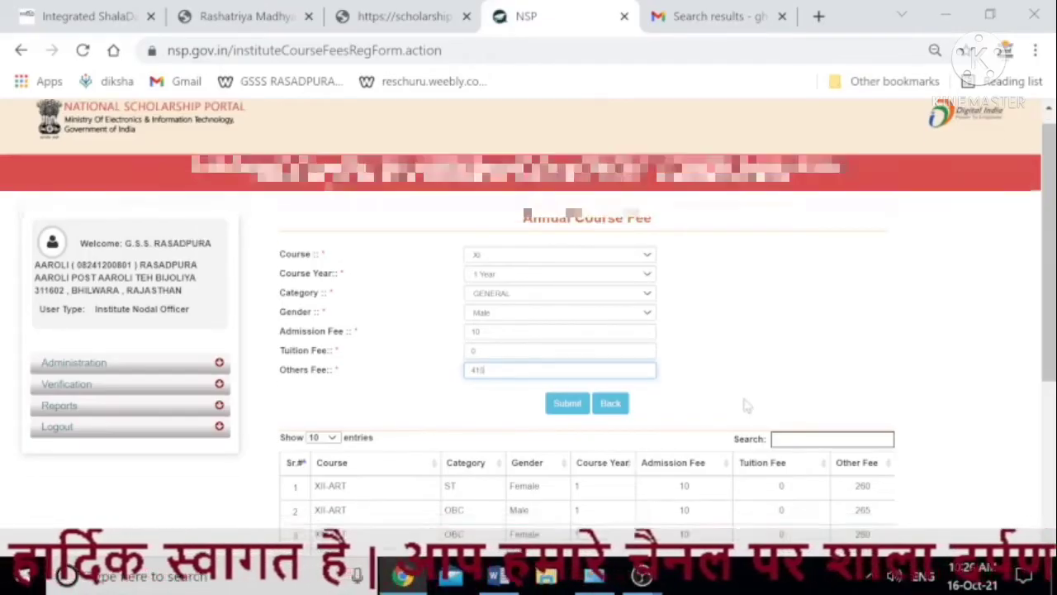
pyautogui.scroll(-2, 747, 404)
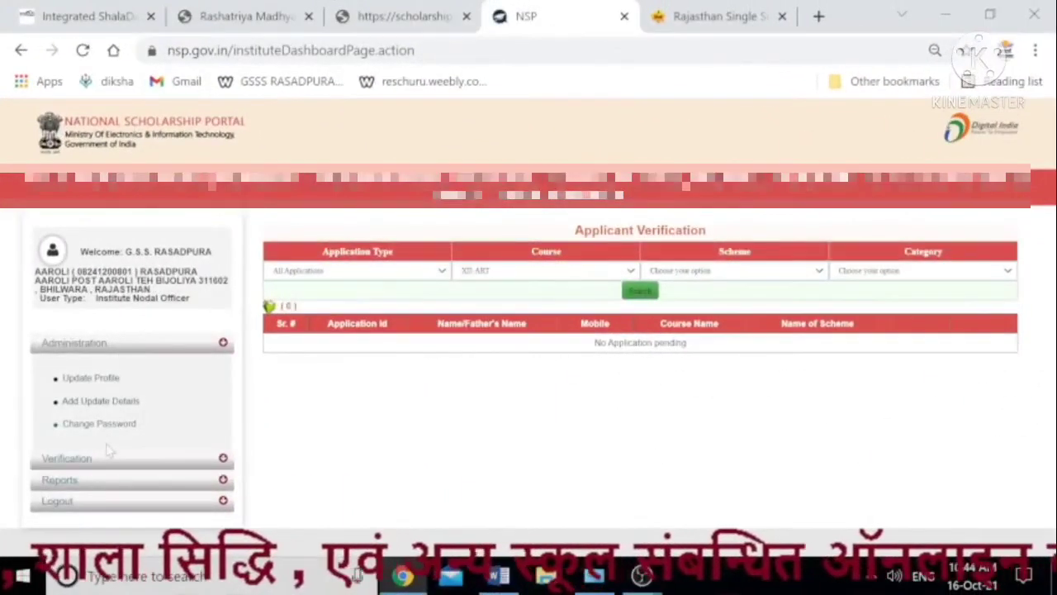
# - Open Application Renewal Verification, enter the one-time password sent to the registered mobile and confirm it
pyautogui.click(116, 458)
pyautogui.scroll(-2, 99, 429)
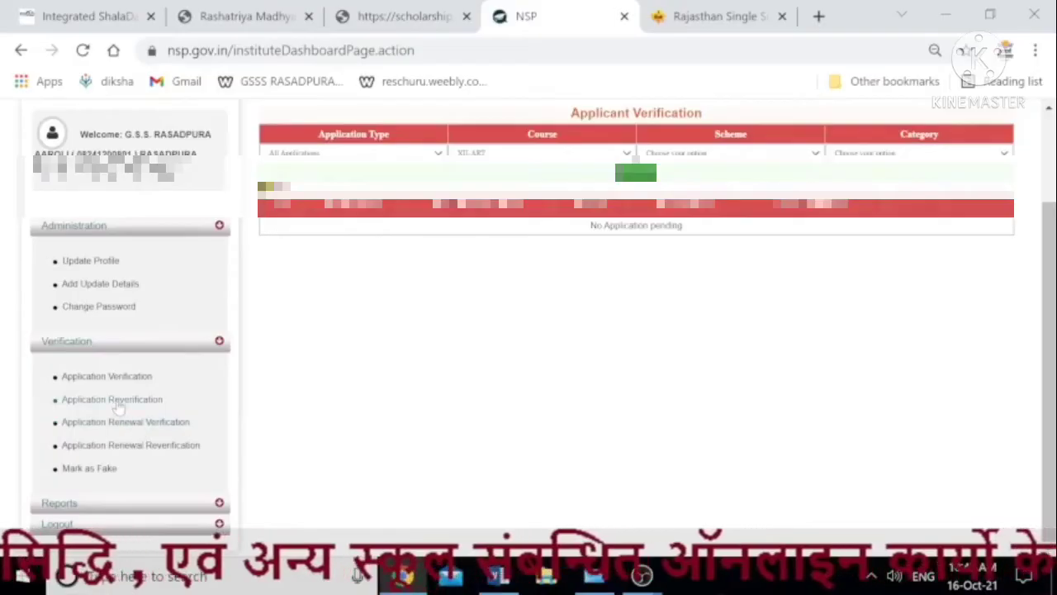
pyautogui.click(121, 424)
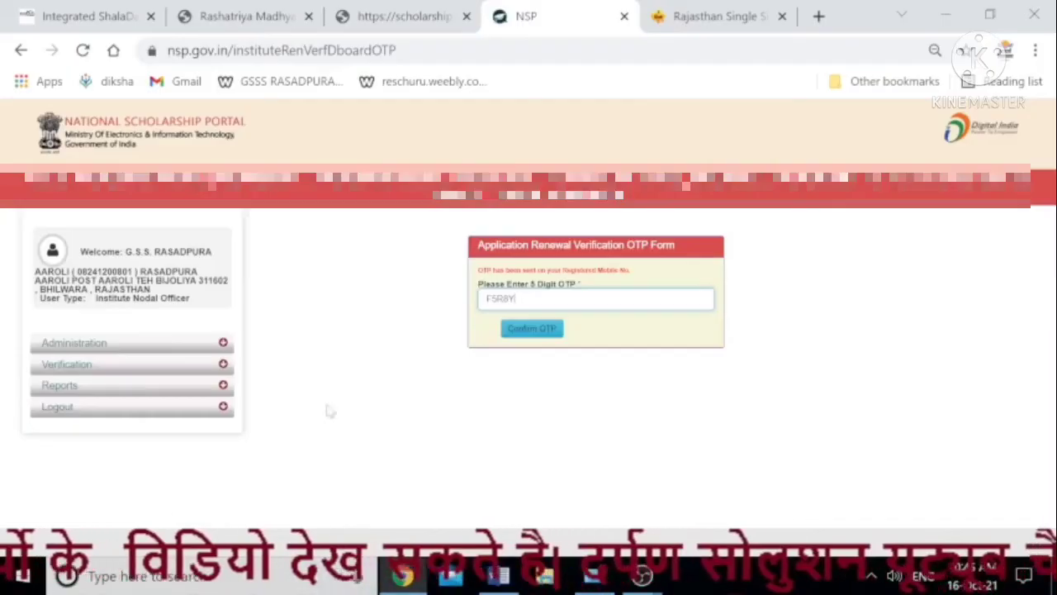
pyautogui.click(531, 328)
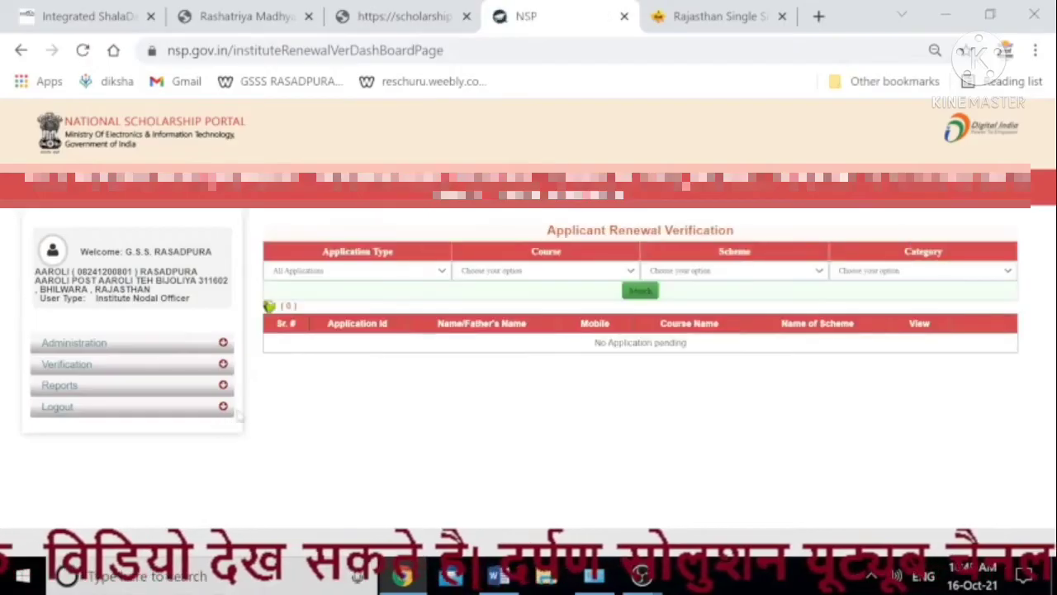
# - Set the renewal application filters to application type All Applications and course IX
pyautogui.click(386, 269)
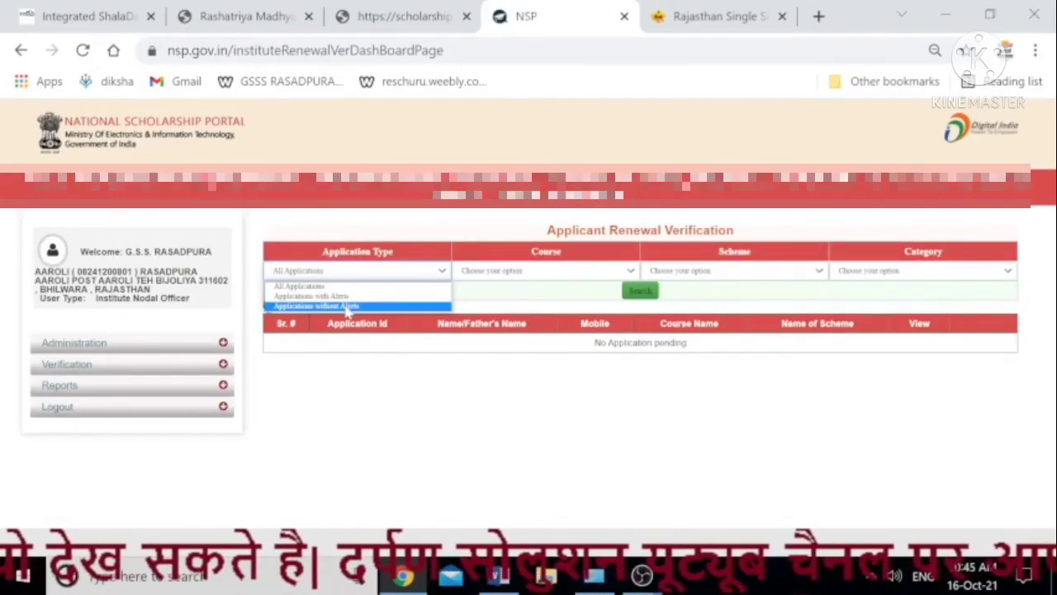
pyautogui.click(347, 307)
pyautogui.click(489, 272)
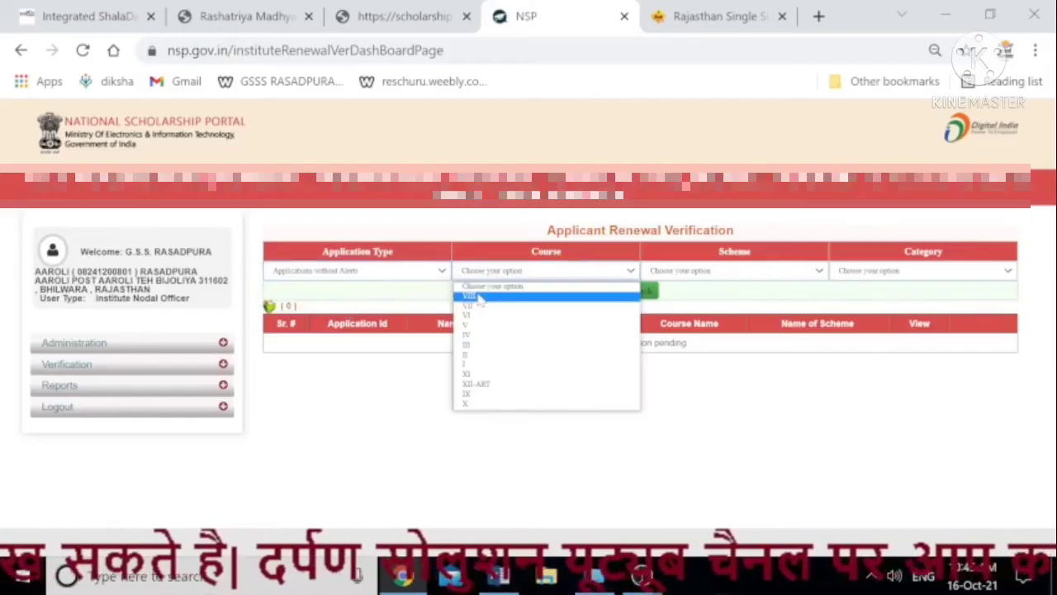
pyautogui.click(369, 271)
pyautogui.click(360, 289)
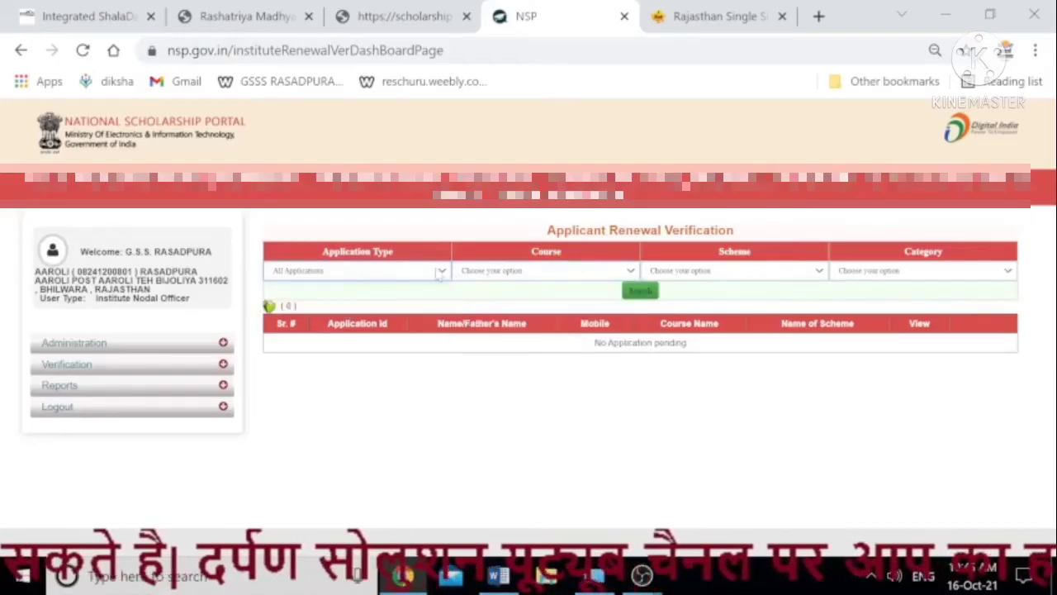
pyautogui.click(503, 275)
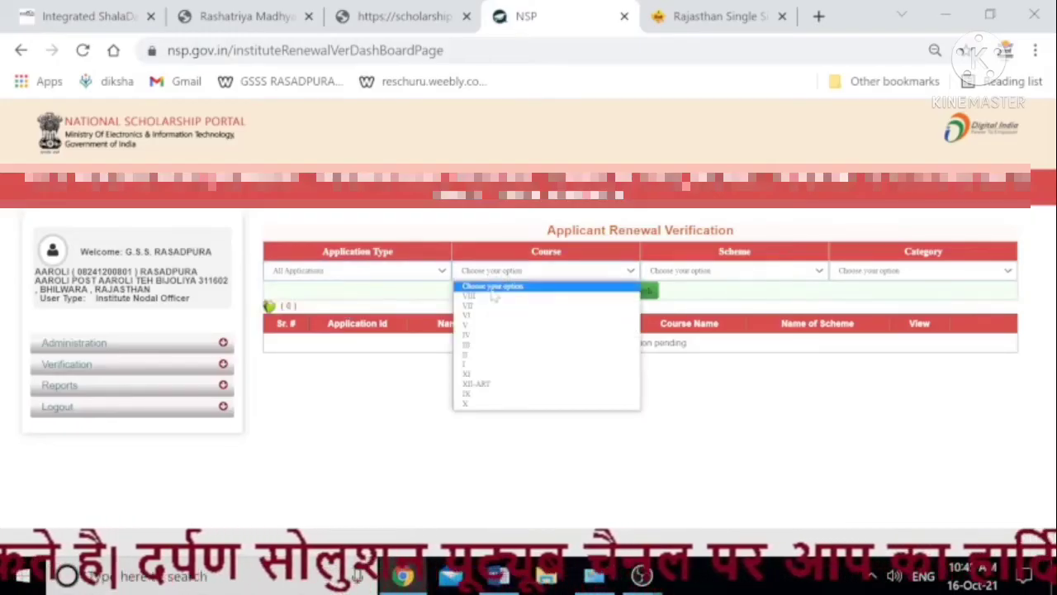
pyautogui.click(490, 393)
# - Look through the full list of scholarship schemes in the renewal verification filter without choosing one
pyautogui.click(667, 270)
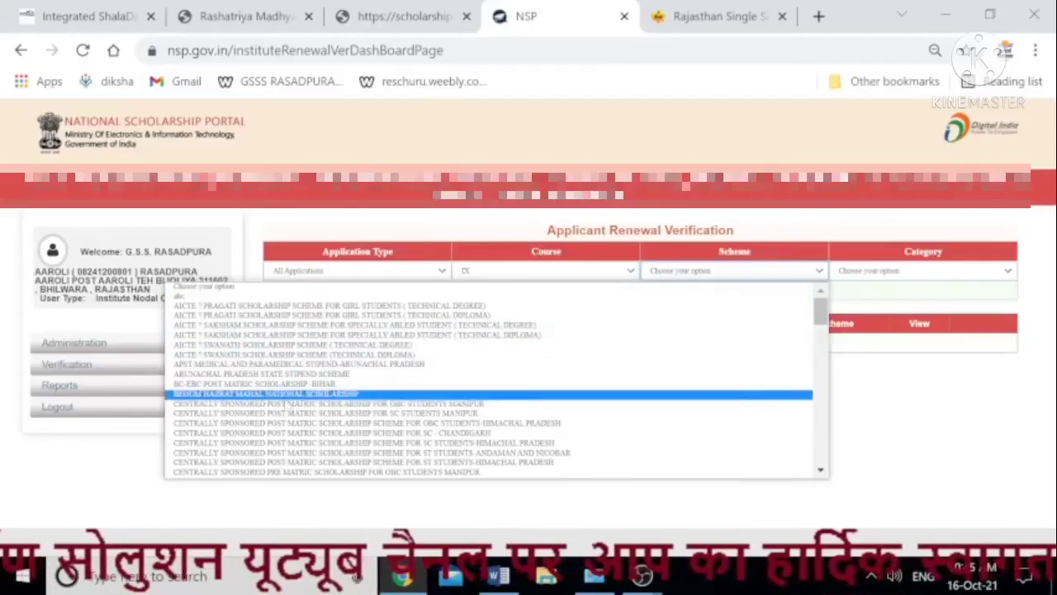
pyautogui.scroll(-10, 273, 434)
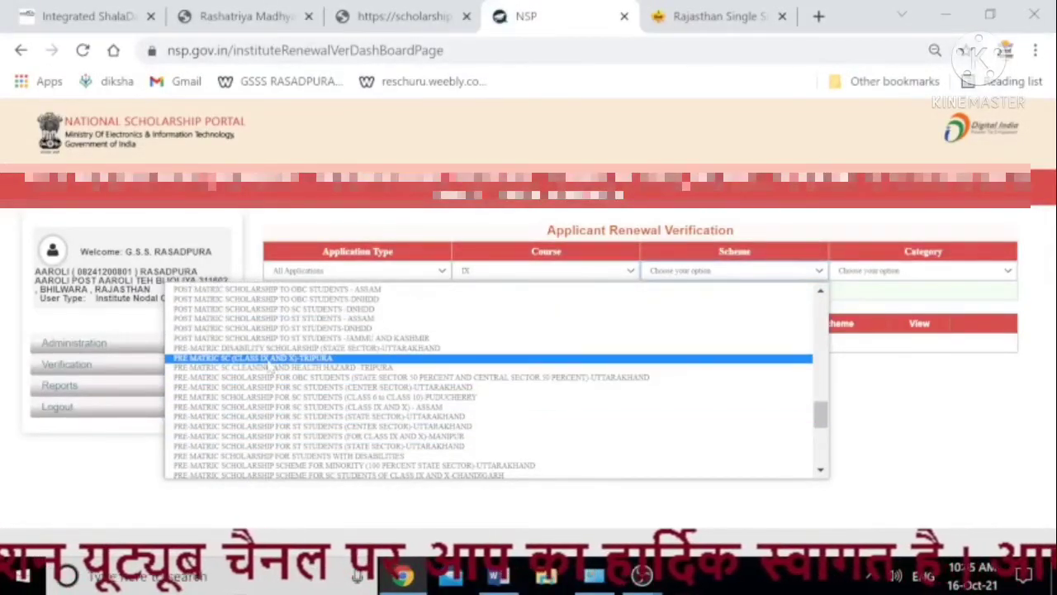
pyautogui.scroll(-5, 248, 438)
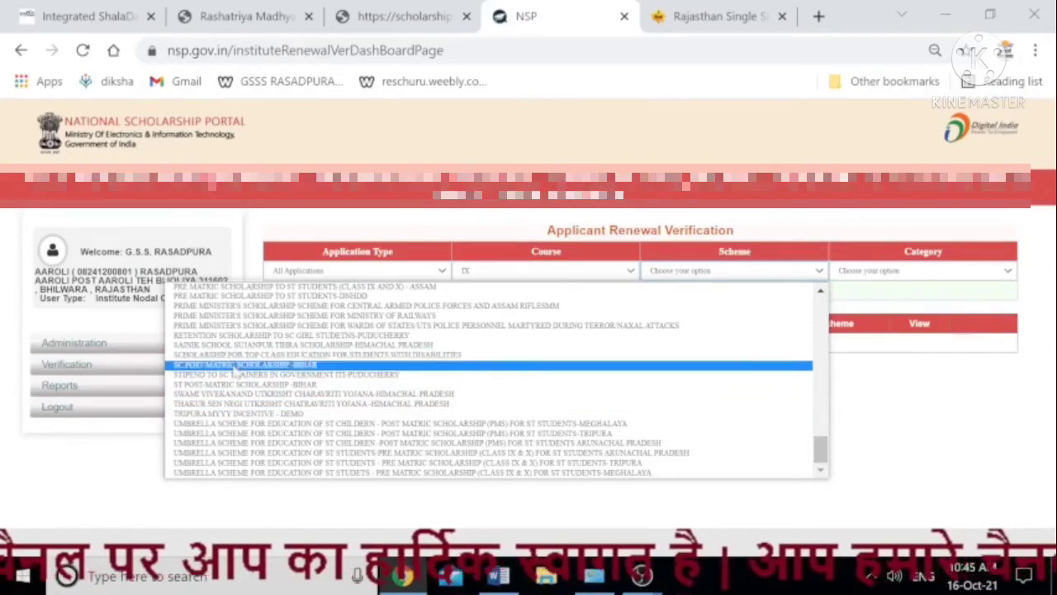
pyautogui.scroll(5, 237, 412)
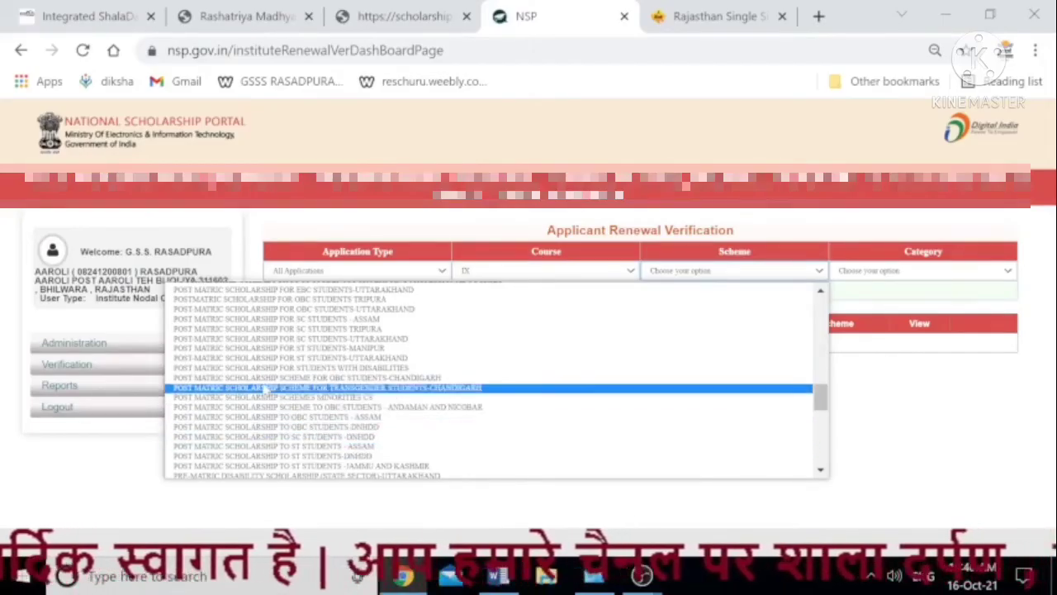
pyautogui.scroll(5, 264, 388)
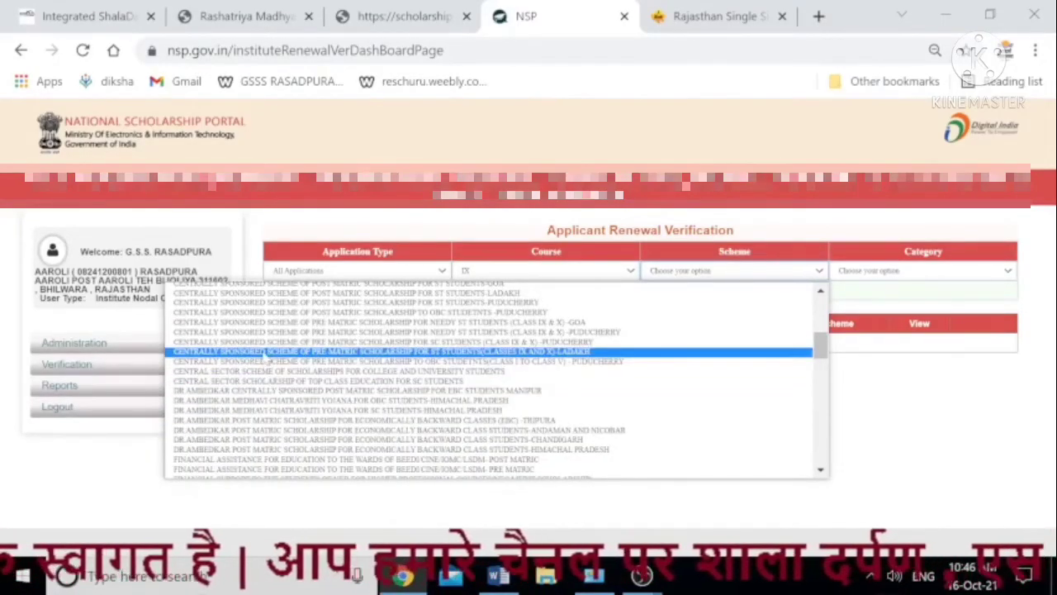
pyautogui.scroll(3, 269, 372)
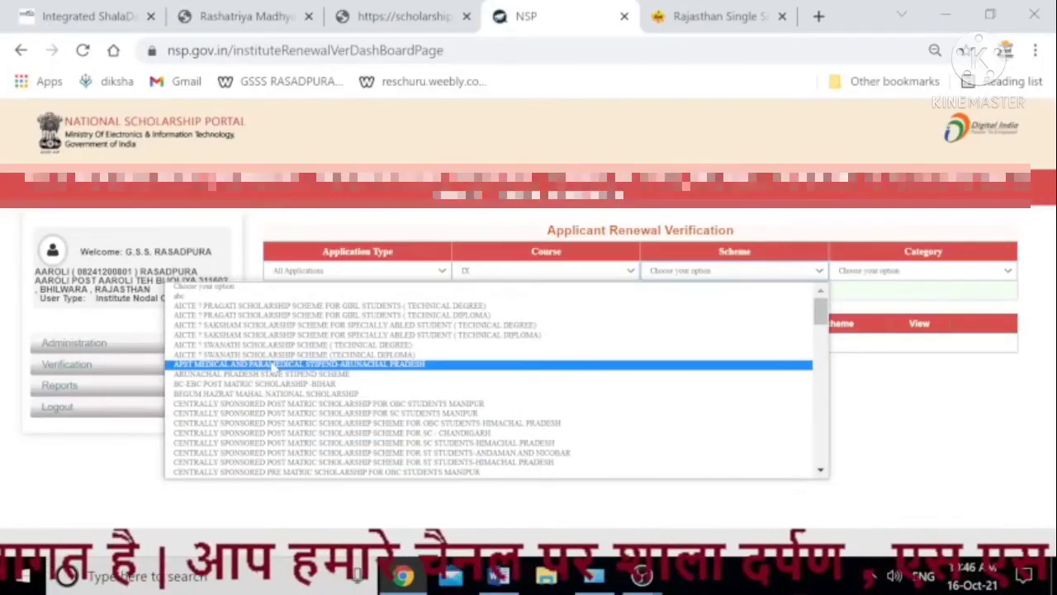
pyautogui.click(915, 398)
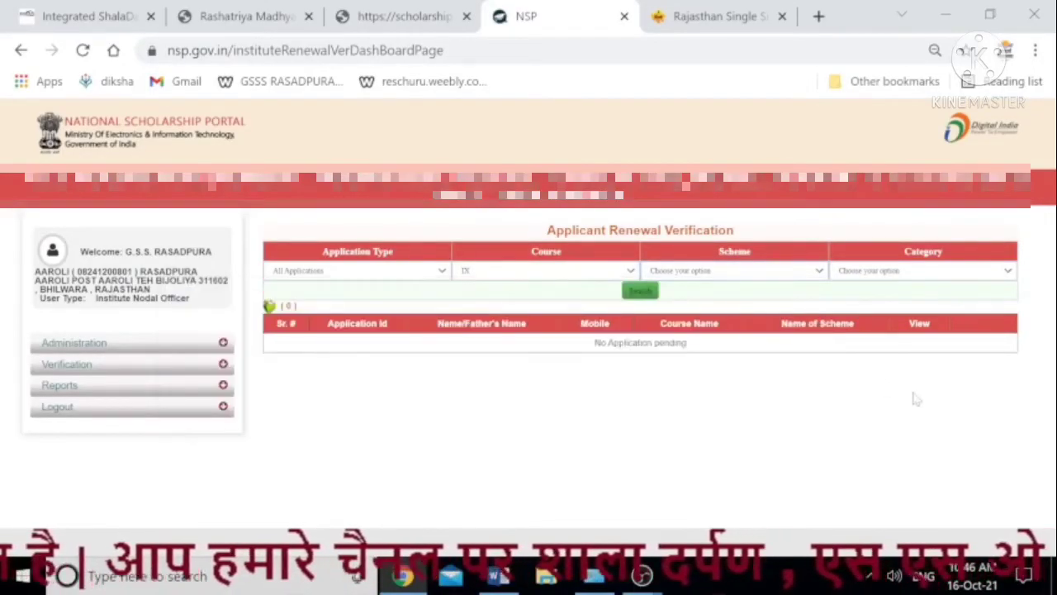
# - Open the Mark as Fake verification option, enter the one-time password for it and confirm the code
pyautogui.click(134, 366)
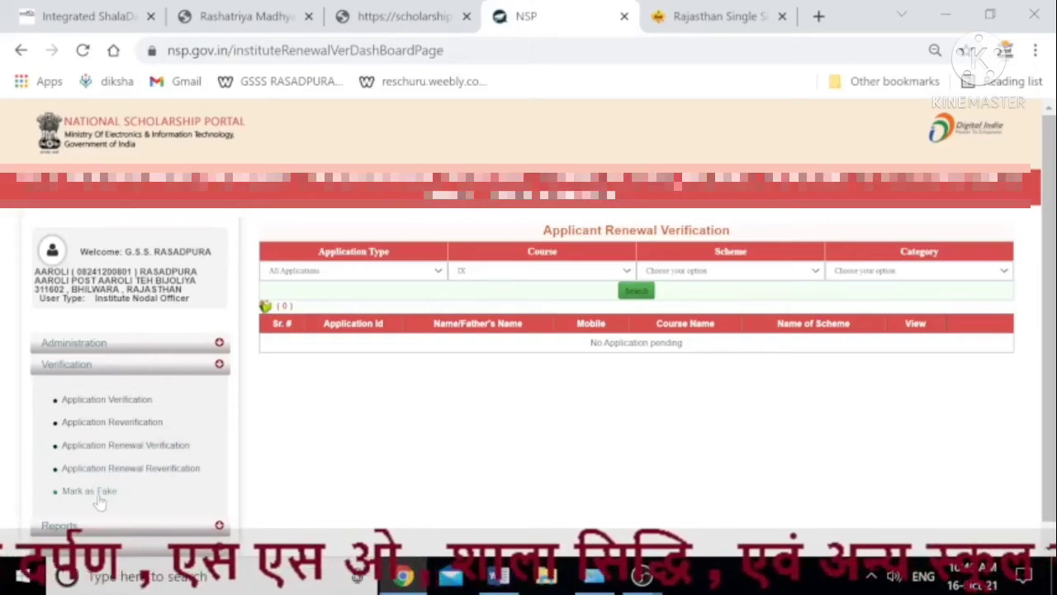
pyautogui.scroll(-1, 97, 477)
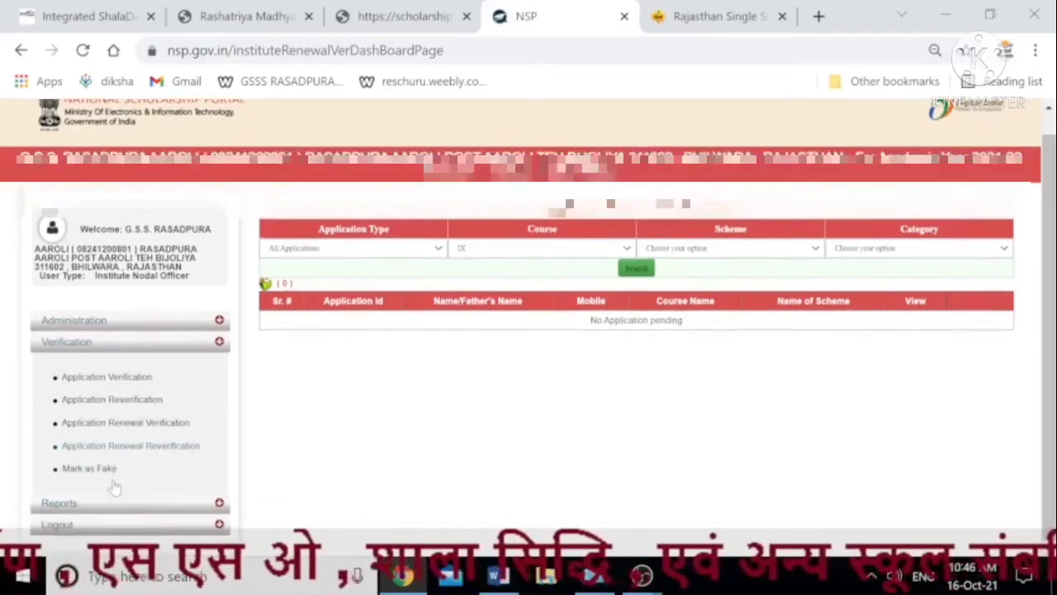
pyautogui.click(99, 471)
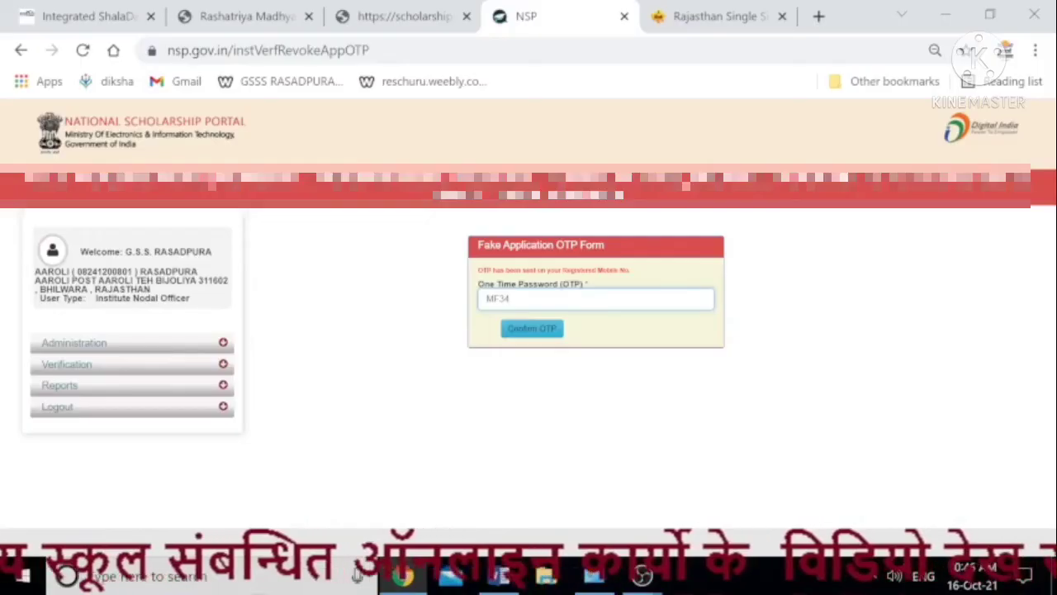
pyautogui.click(533, 329)
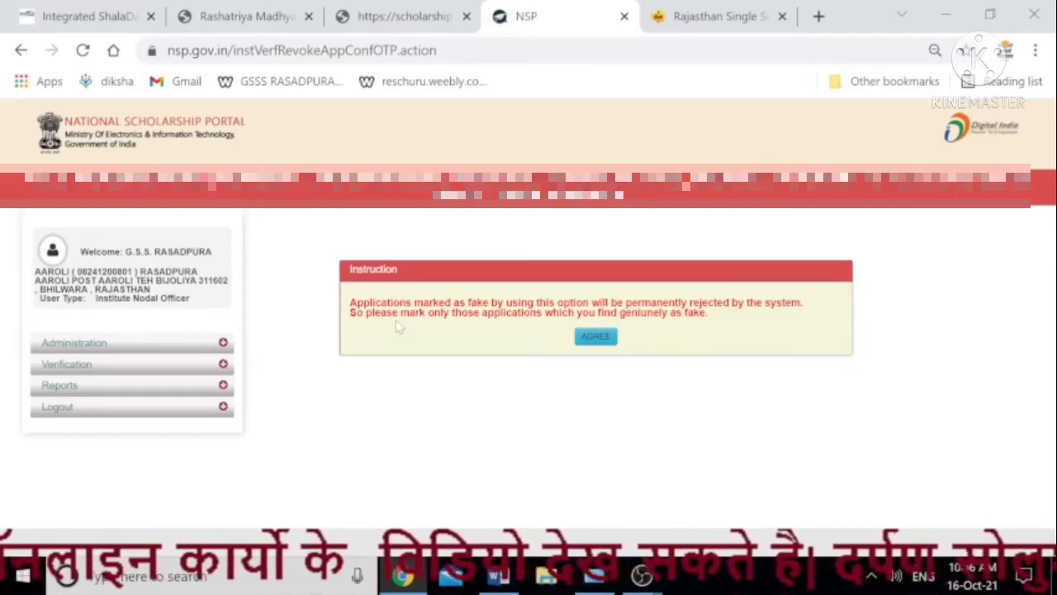
# - Agree to the fake application instruction and choose Fresh Application as the application ID type
pyautogui.click(595, 337)
pyautogui.click(506, 287)
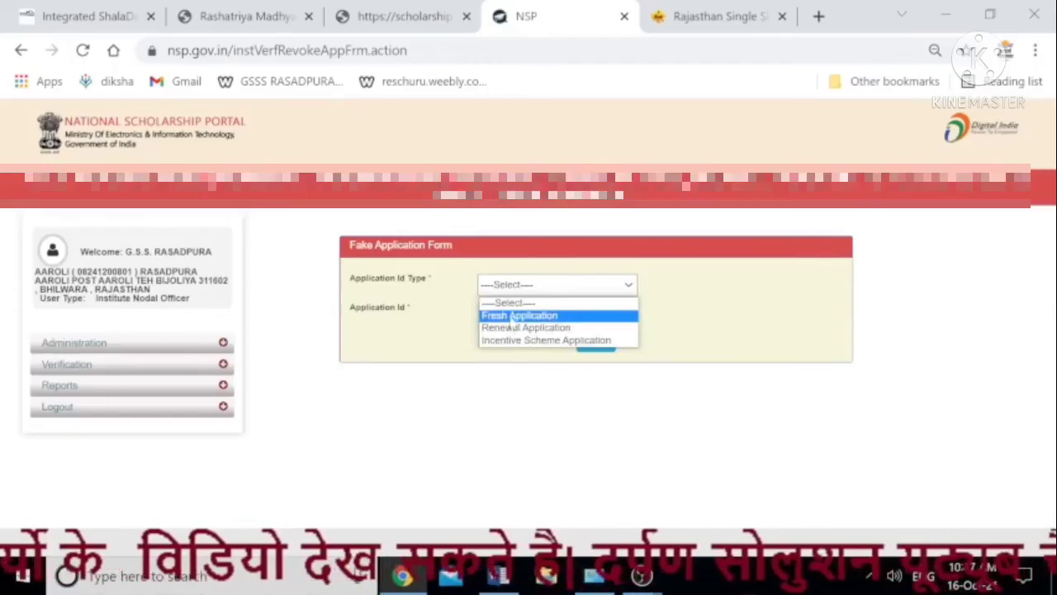
pyautogui.click(520, 315)
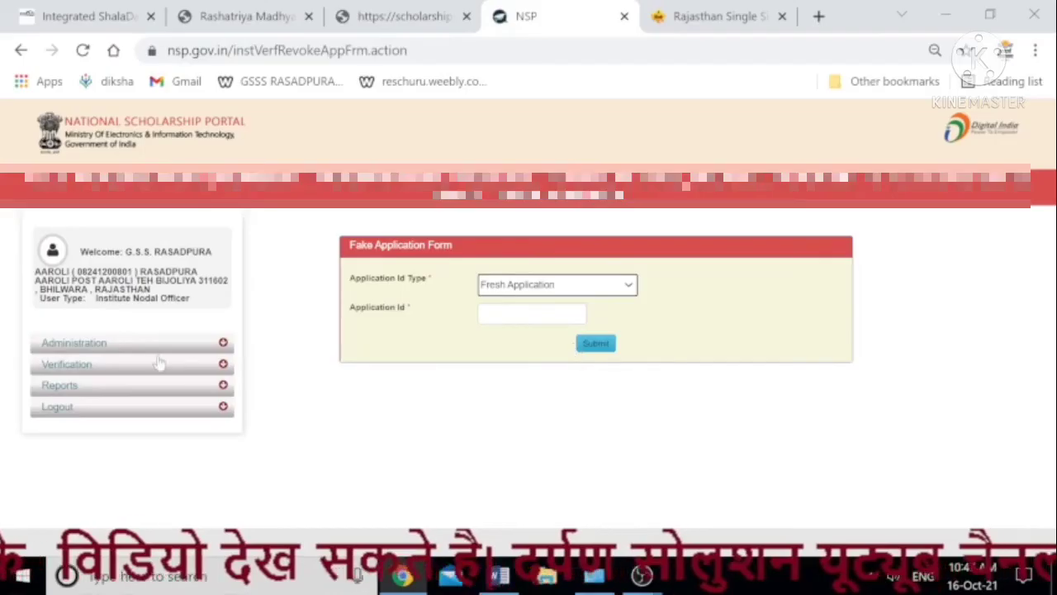
# - Review the administration, verification and report options and view the Fresh Registration Report
pyautogui.click(91, 343)
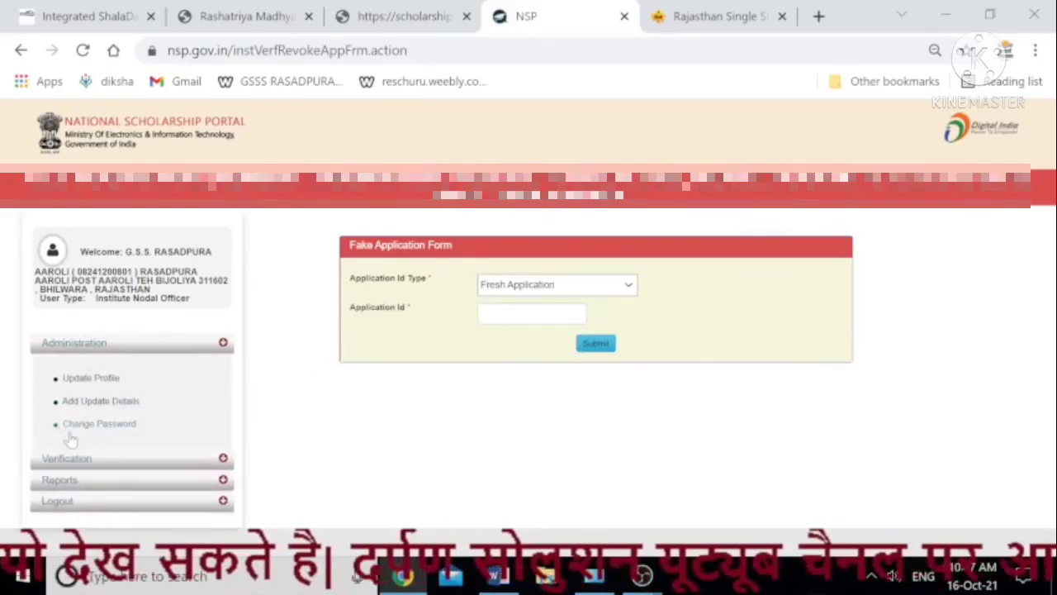
pyautogui.click(98, 458)
pyautogui.scroll(-3, 102, 459)
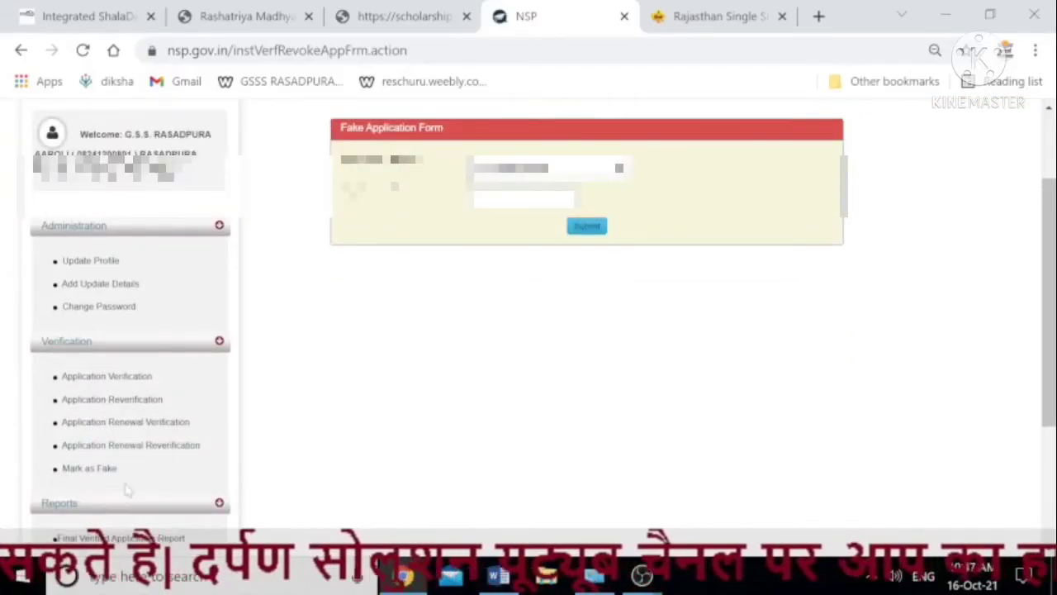
pyautogui.click(102, 505)
pyautogui.scroll(-3, 116, 356)
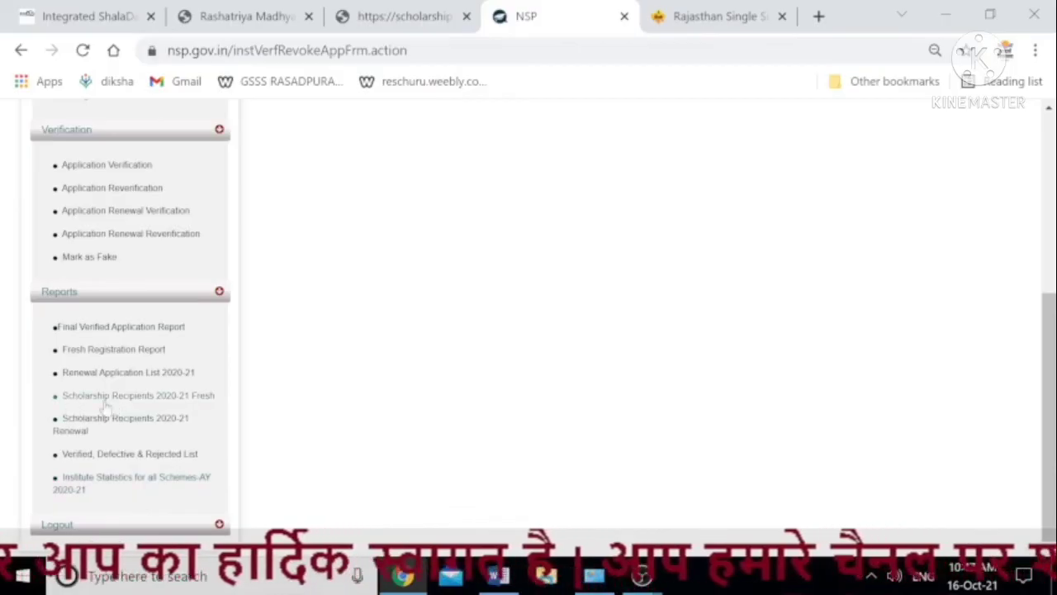
pyautogui.click(114, 351)
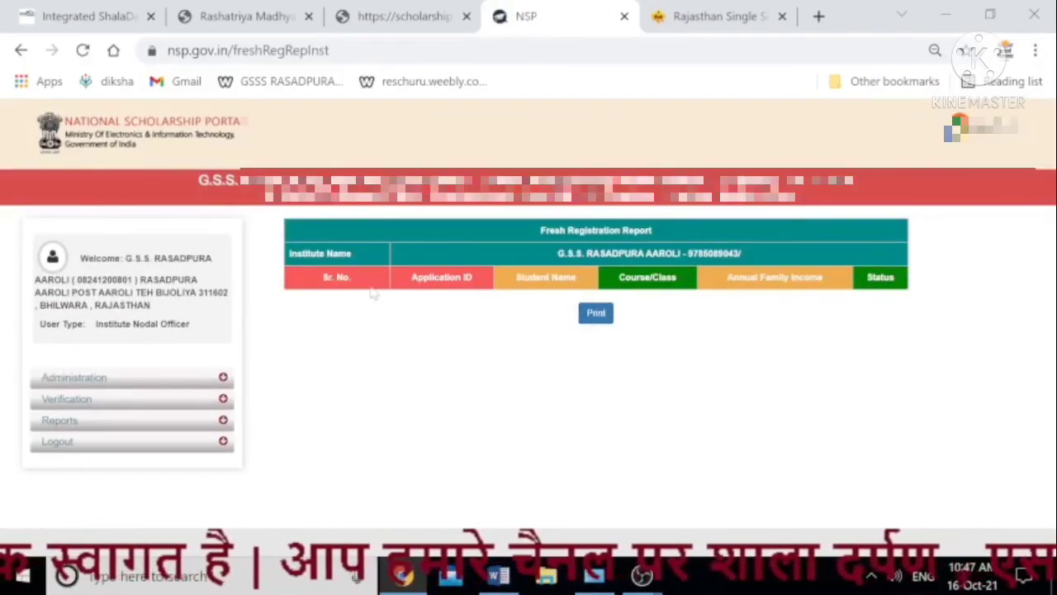
# - Show the list of available institute reports again and look through it
pyautogui.click(88, 423)
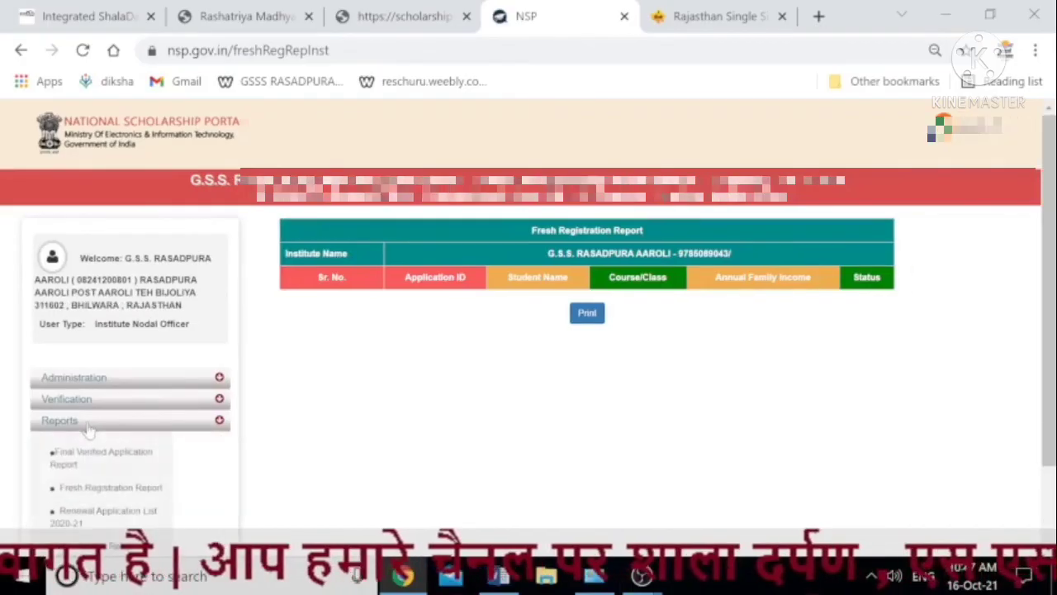
pyautogui.scroll(-3, 117, 462)
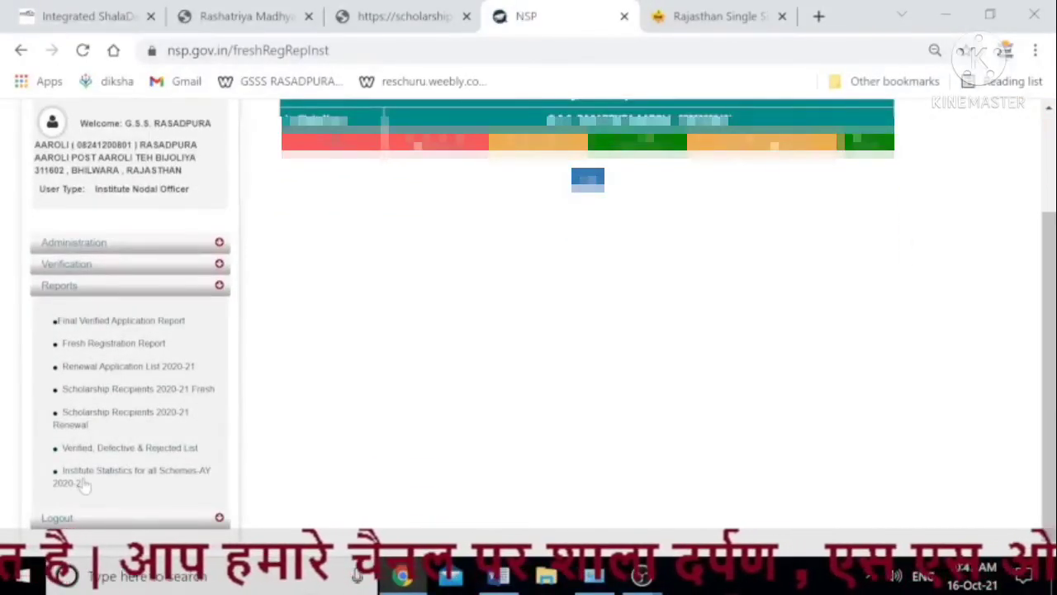